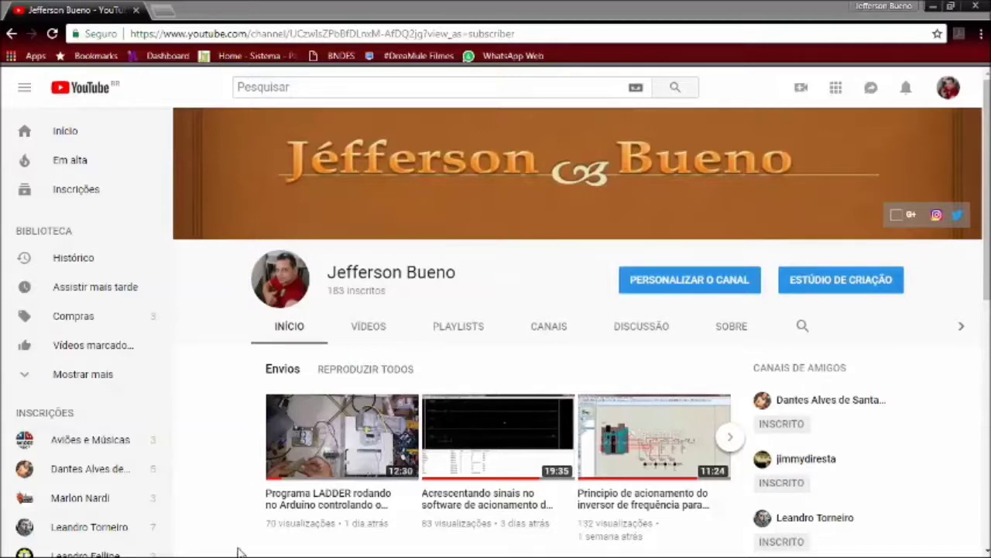
Switch to Proteus and search the device library for ARDUINO
key("alt+Tab")
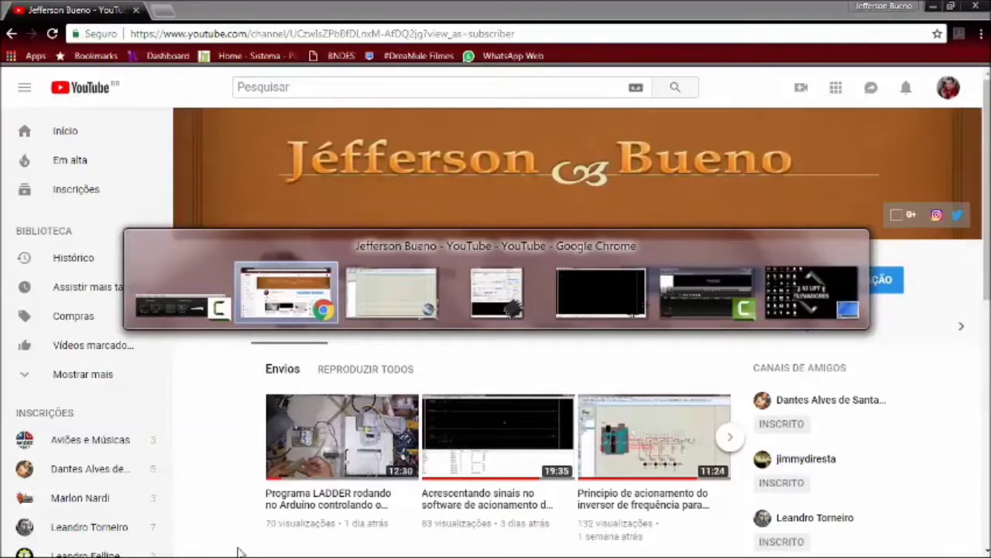
key("alt+Tab")
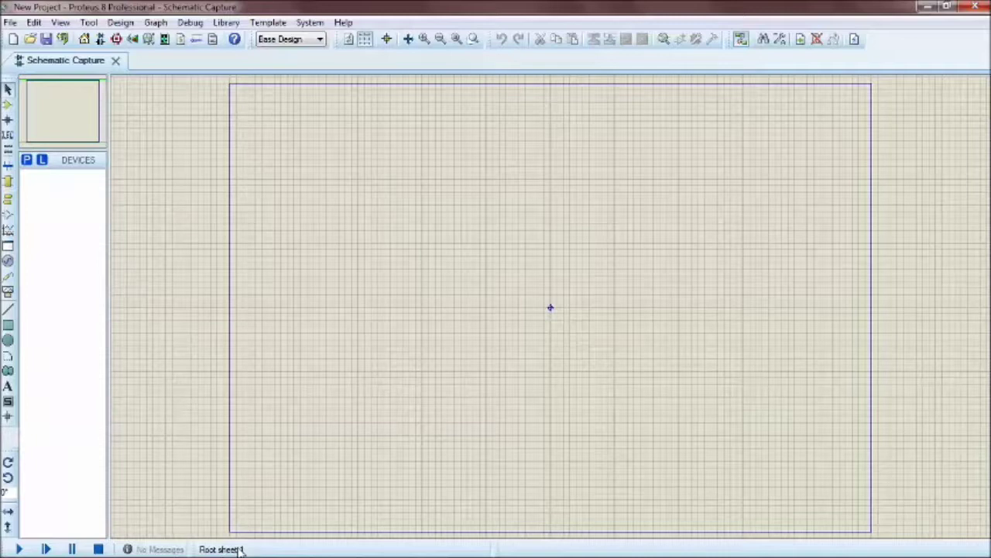
left_click(26, 161)
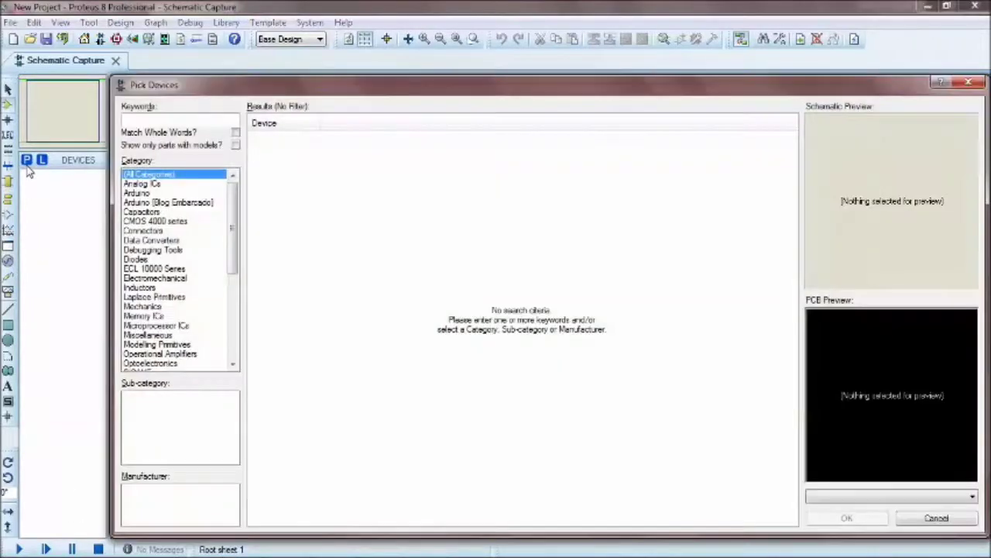
left_click(137, 193)
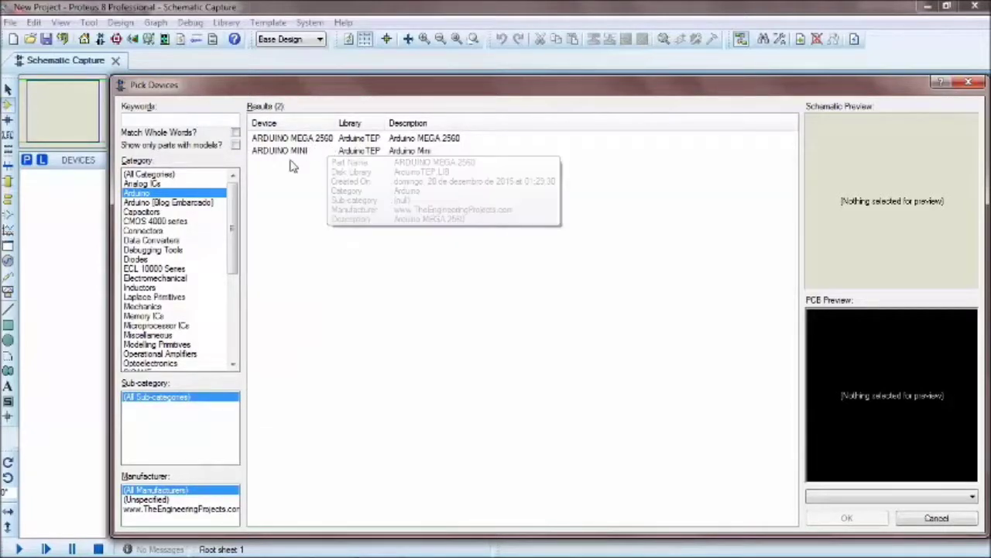
left_click(213, 120)
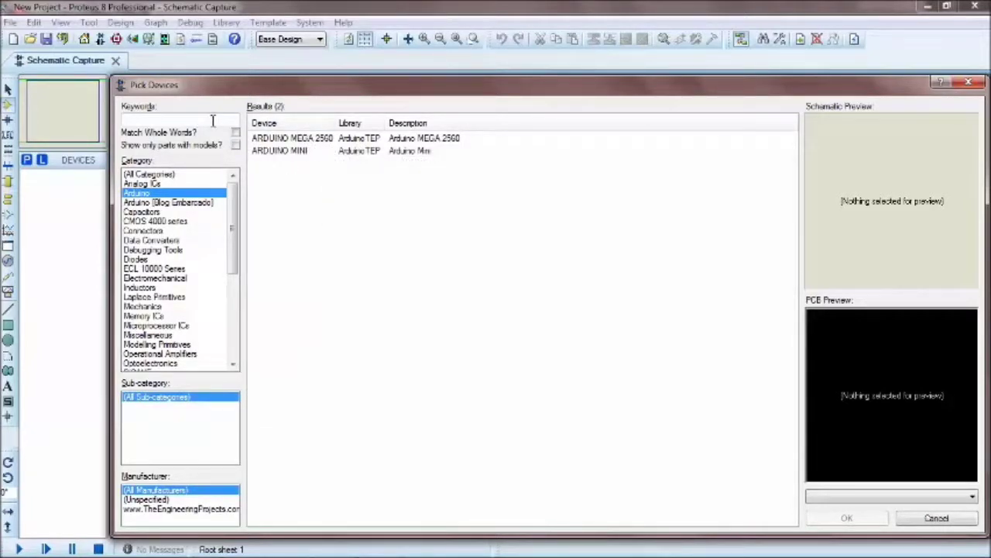
type("ARDUINO")
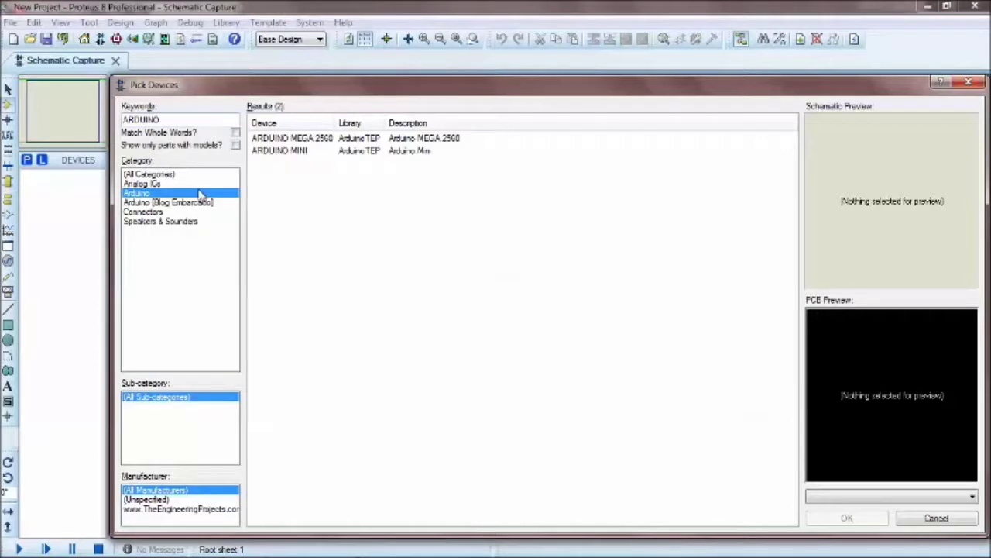
Add the ARDUINO UNO from the Analog ICs category to the project's device list
left_click(160, 185)
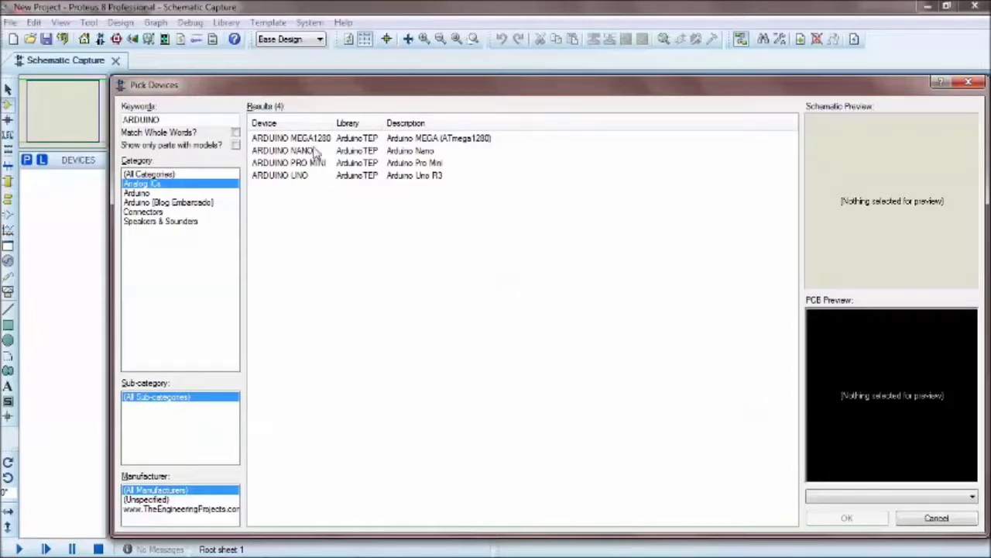
mouse_move(320, 154)
mouse_move(318, 172)
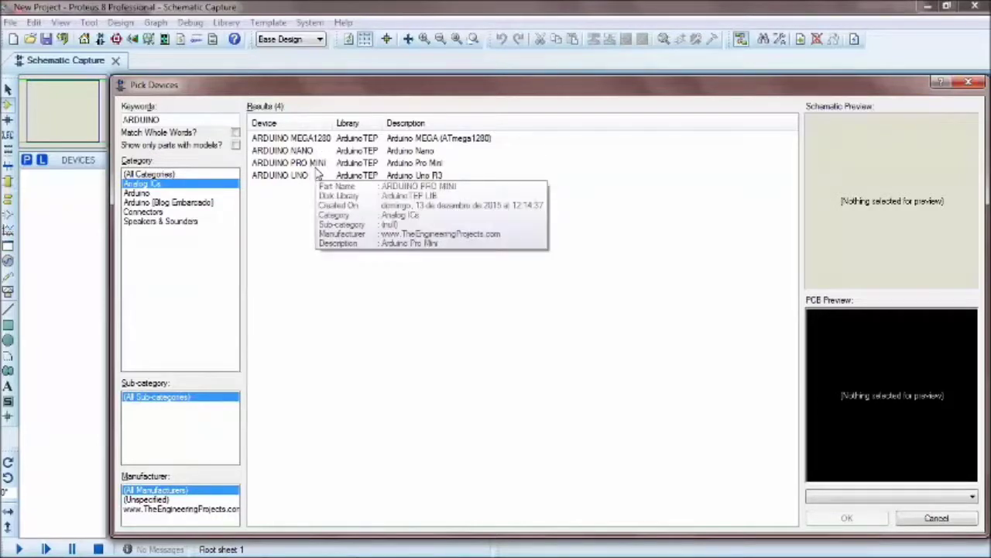
left_click(186, 203)
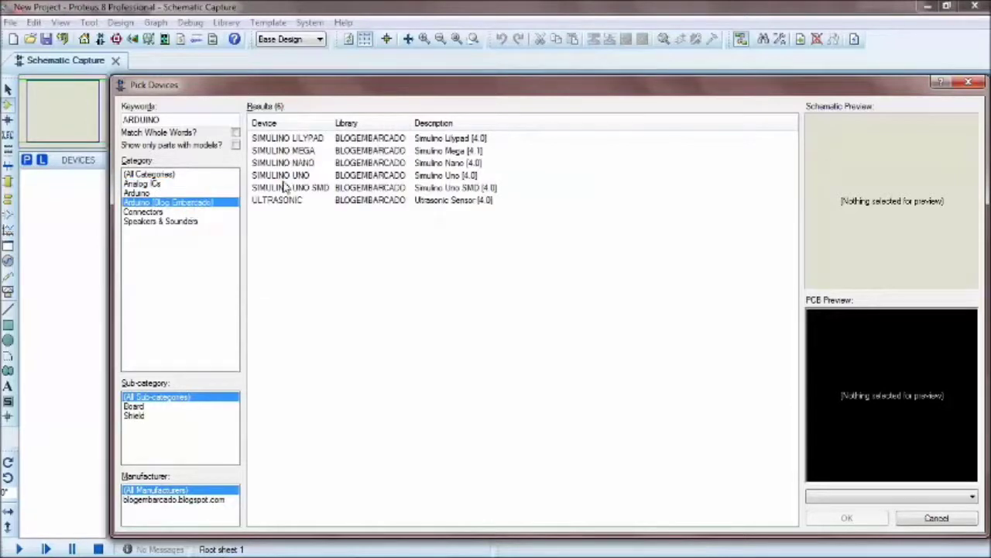
mouse_move(294, 192)
mouse_move(316, 178)
left_click(138, 186)
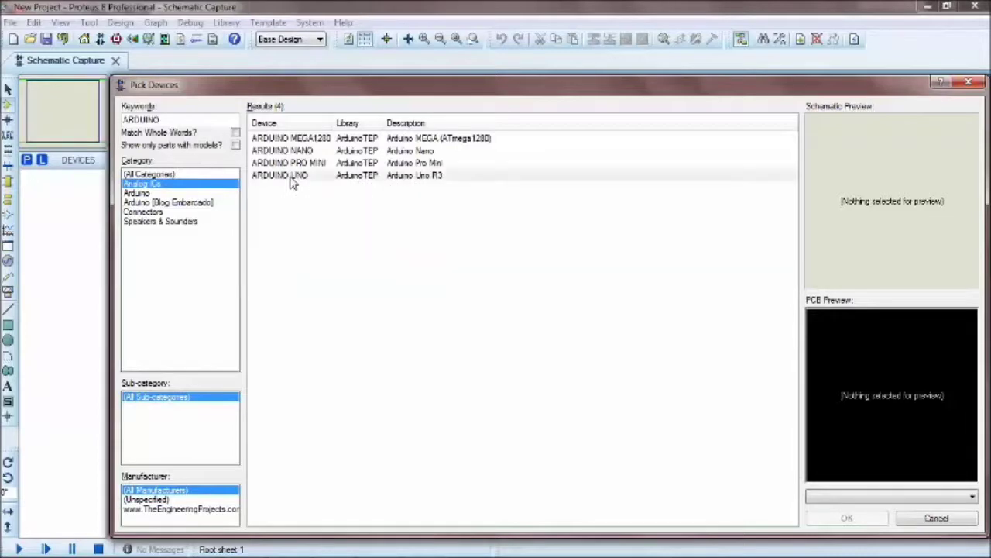
double_click(292, 178)
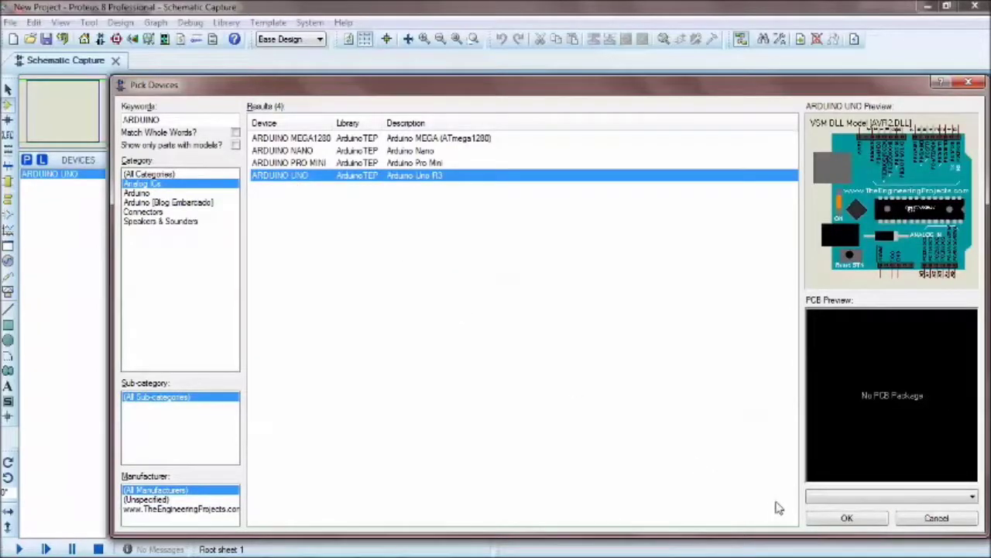
left_click(813, 520)
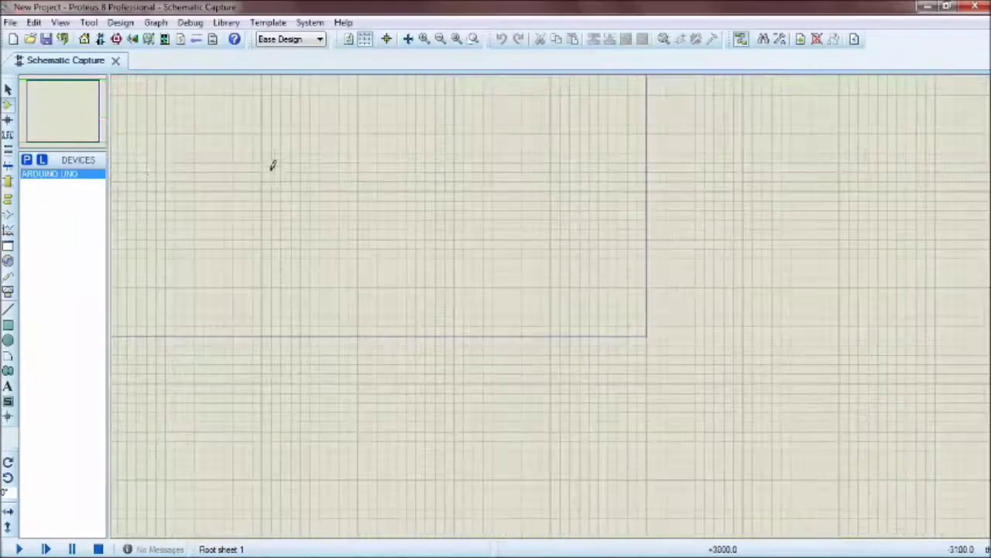
Place one ARDUINO UNO board on the schematic, inside the sheet's lower-right area
double_click(75, 185)
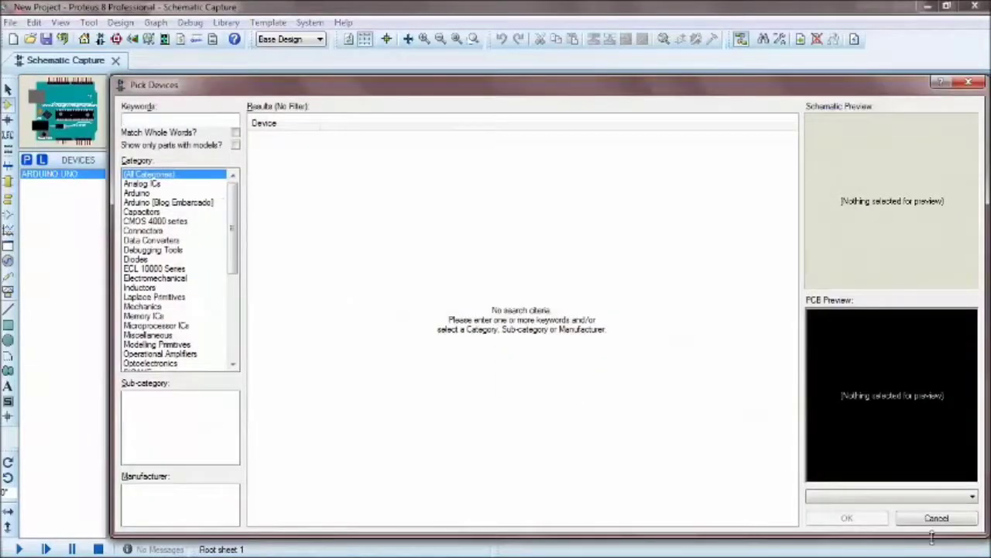
left_click(935, 519)
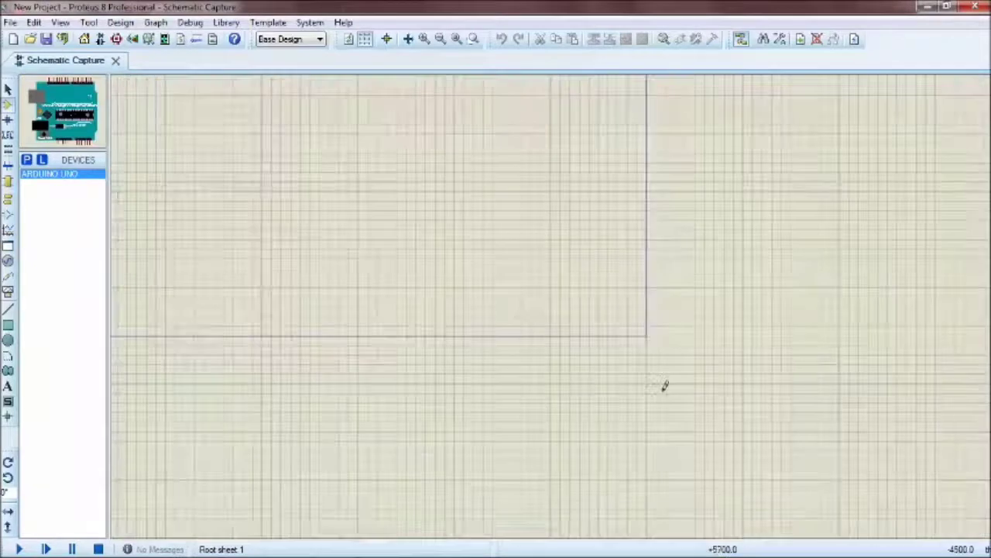
left_click(243, 144)
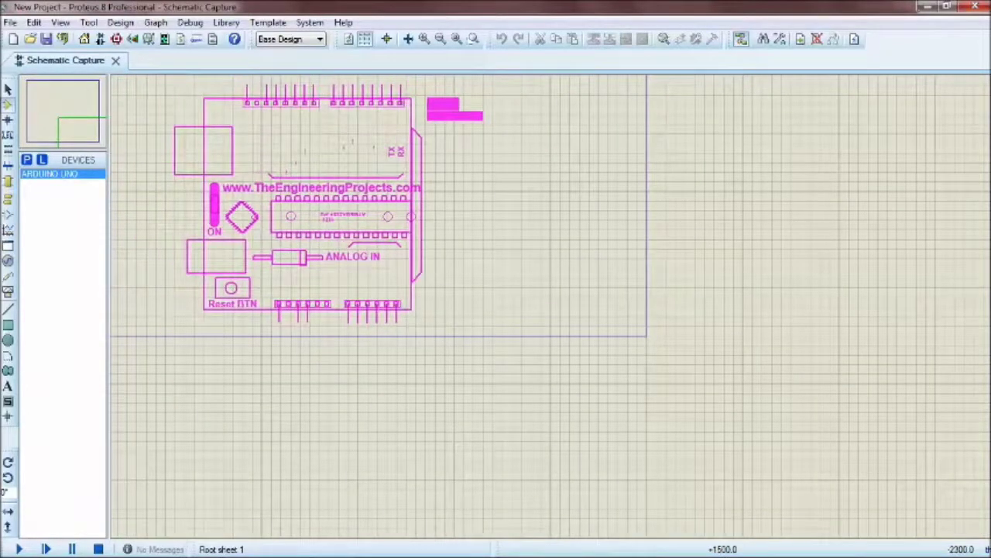
left_click(302, 222)
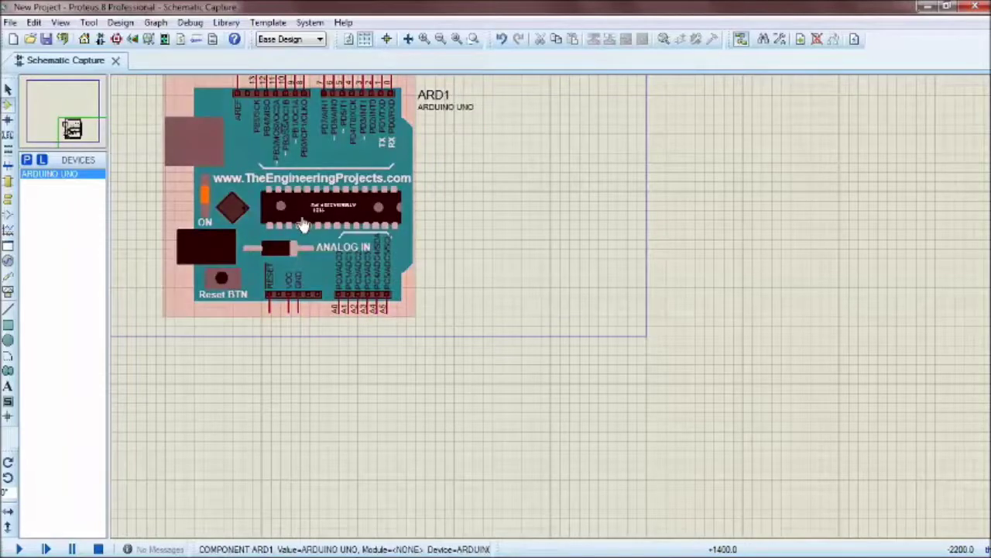
Try rotating the Arduino board anti-clockwise, and turn it back clockwise
right_click(304, 223)
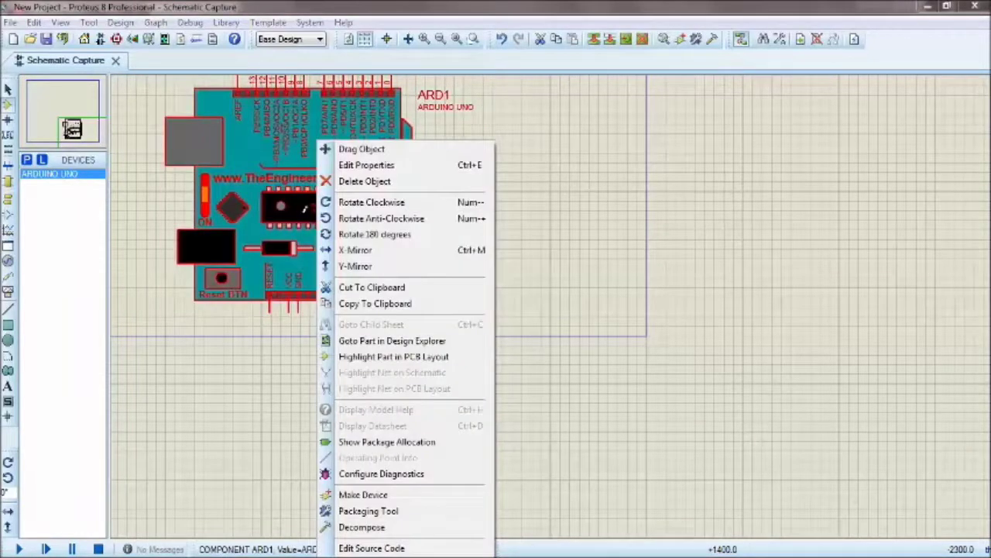
left_click(338, 220)
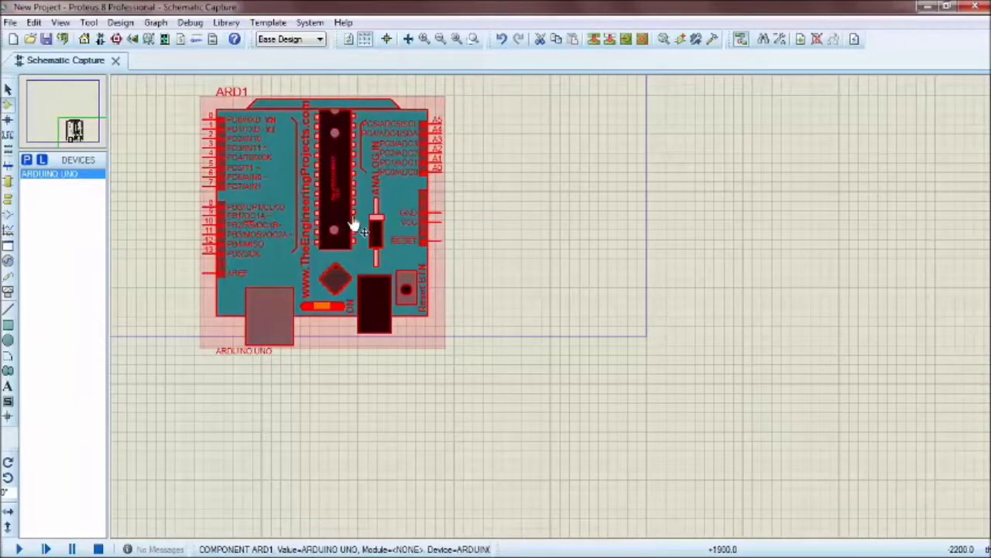
right_click(355, 225)
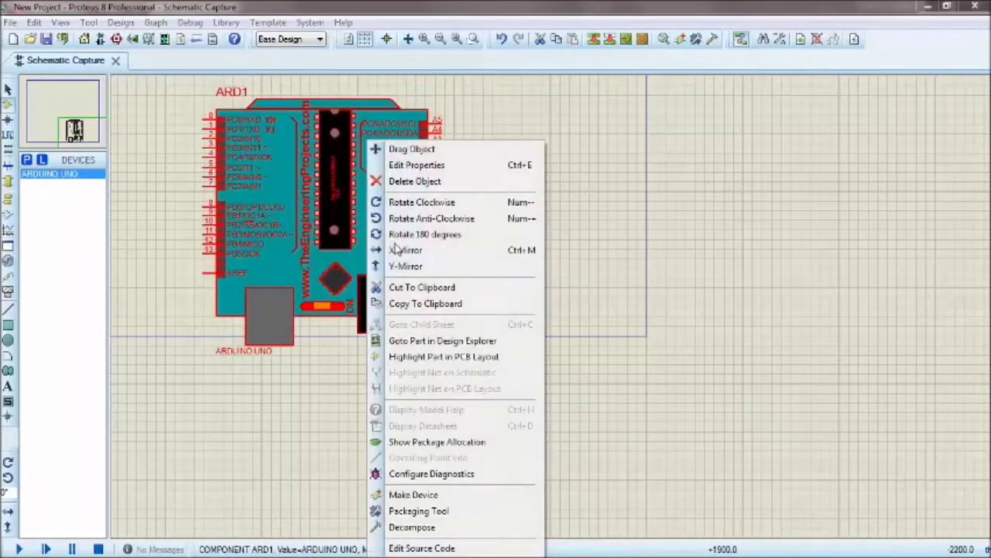
left_click(408, 203)
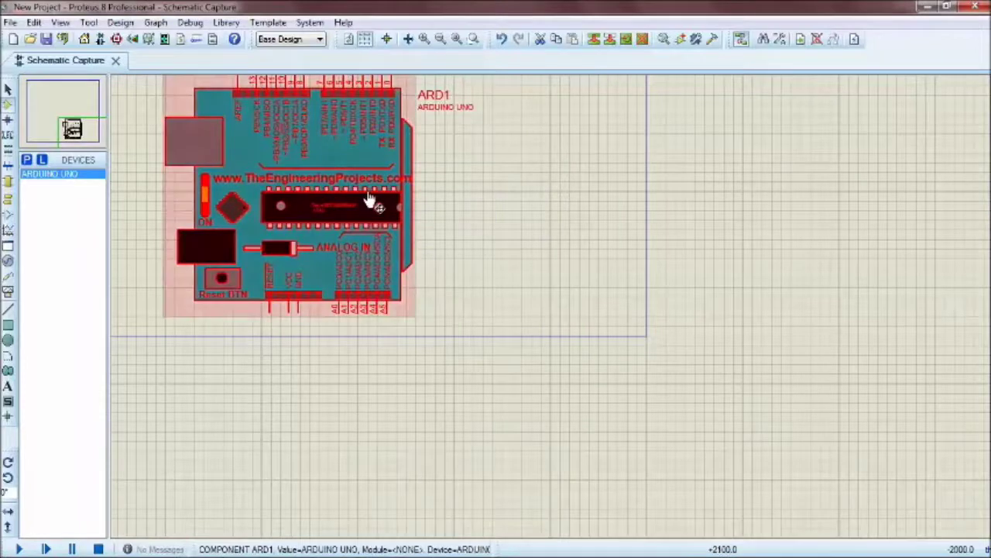
Rotate the Arduino board 90 degrees clockwise and clear its selection without placing another board
right_click(370, 199)
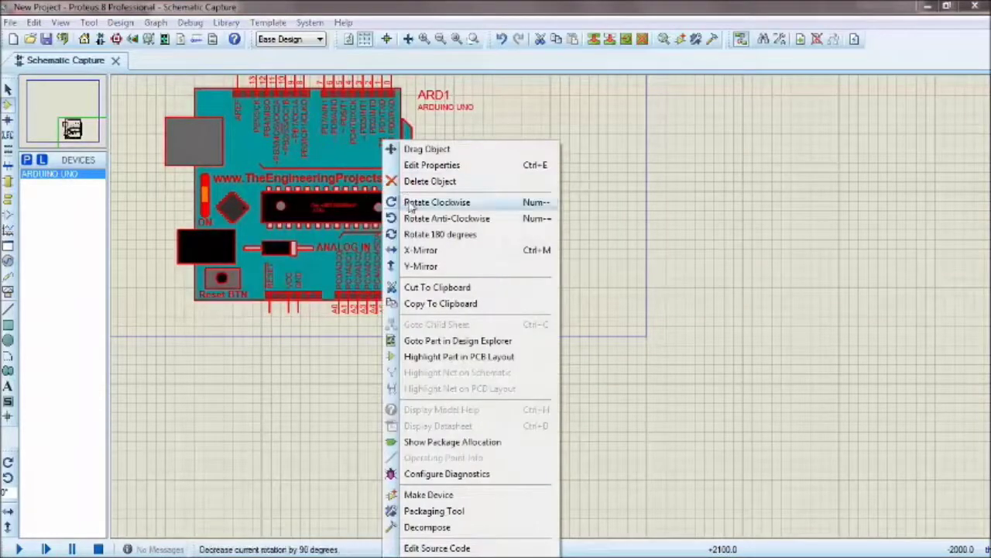
left_click(410, 203)
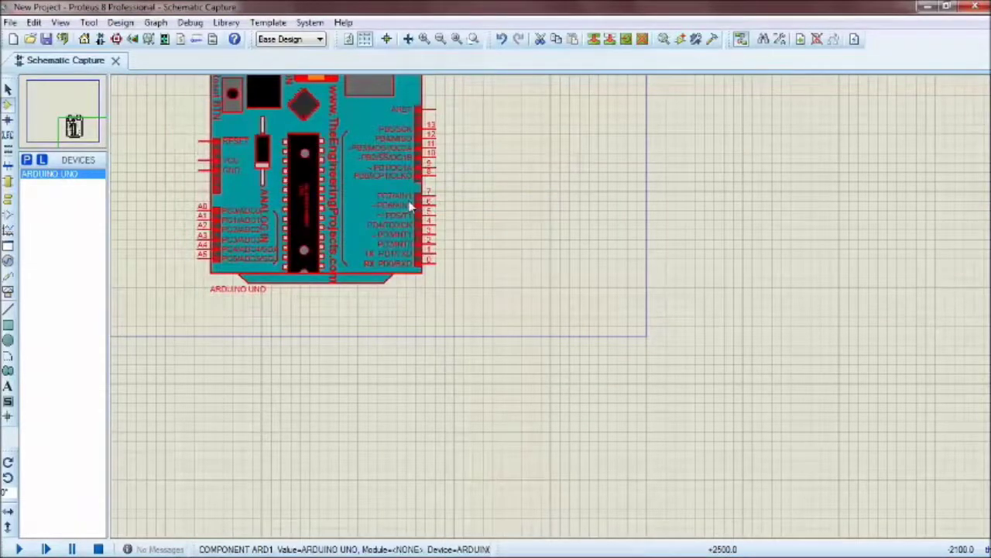
key("F5")
key("F5")
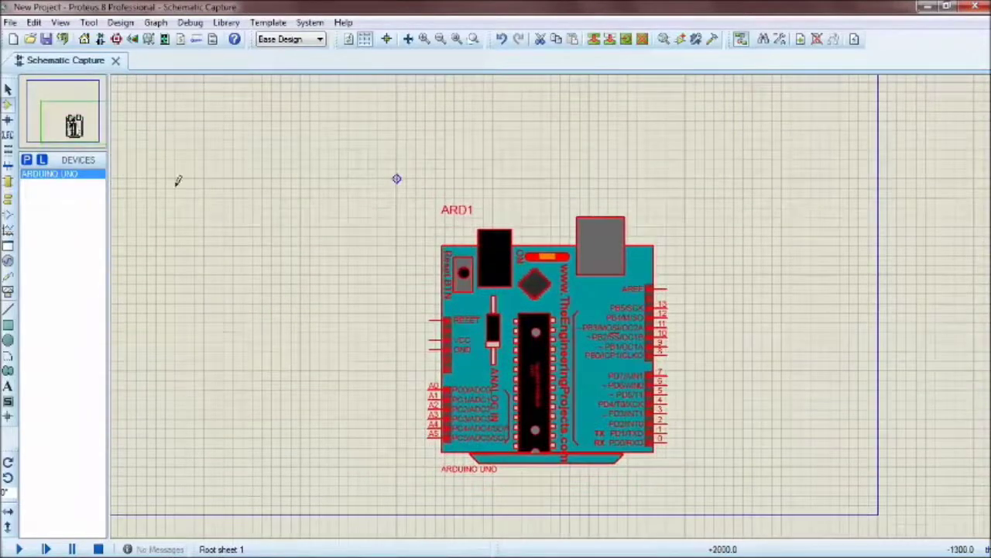
left_click(759, 316)
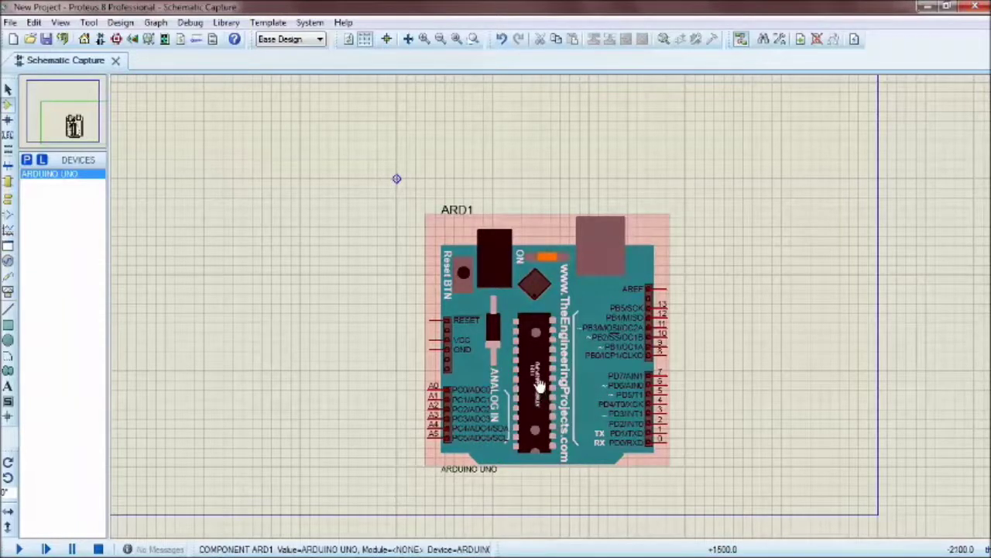
left_click(734, 345)
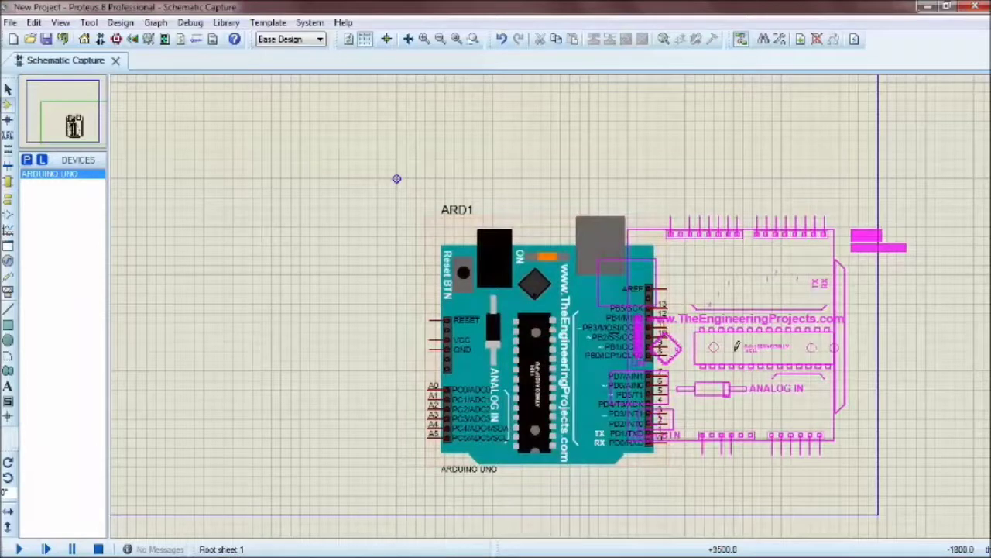
key("Escape")
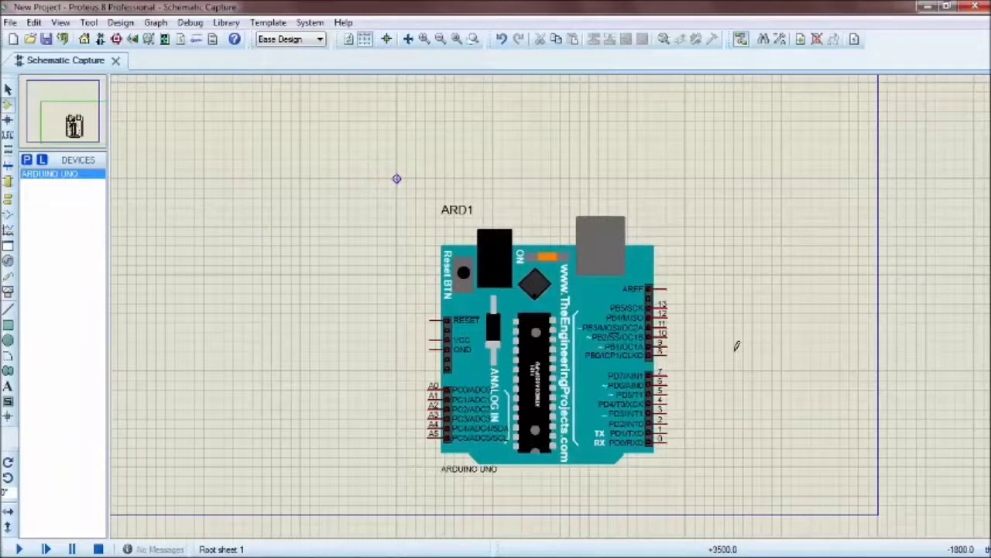
Switch to LDmicro and set the target microcontroller to Atmel AVR ATmega328 28-PDIP
key("alt+Tab")
key("alt+Tab")
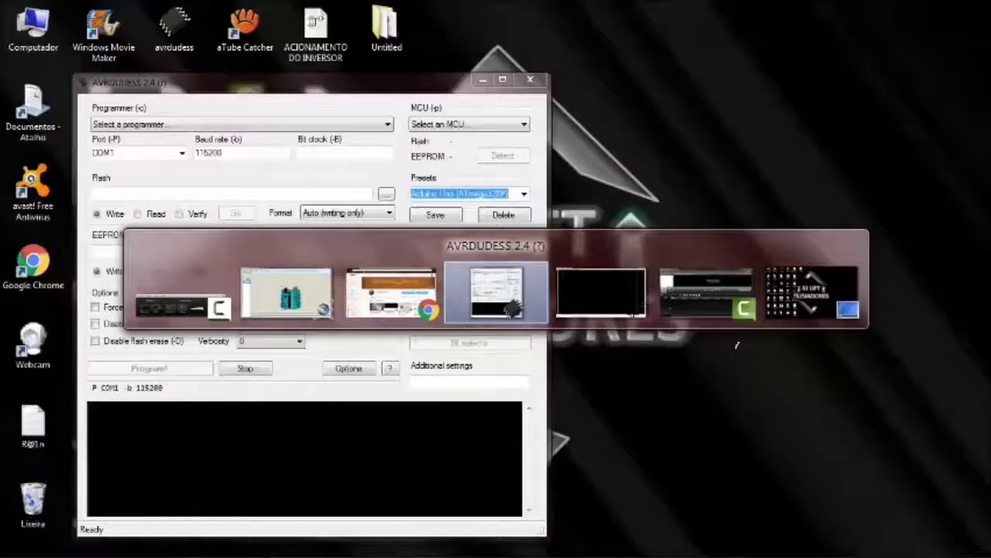
key("alt+Tab")
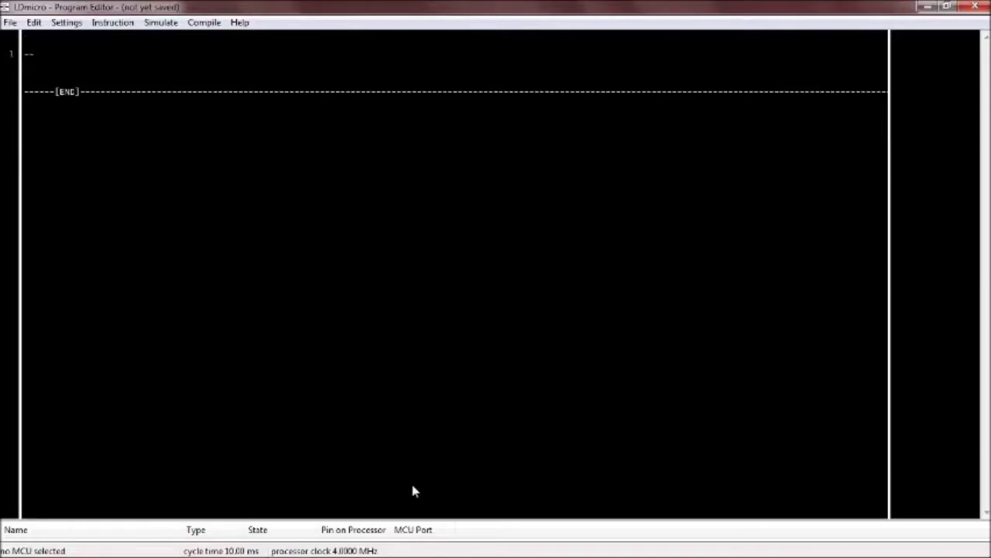
left_click(66, 23)
mouse_move(83, 64)
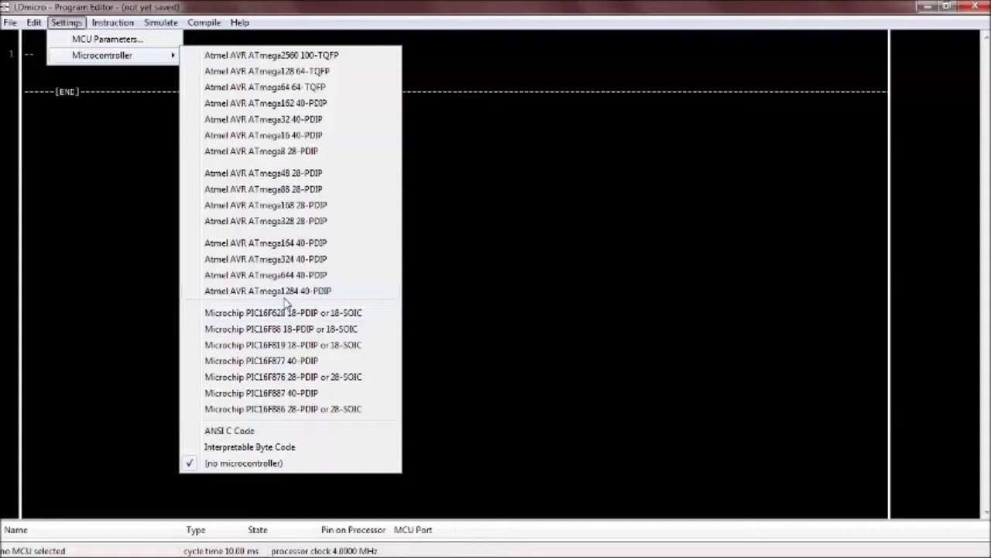
left_click(283, 222)
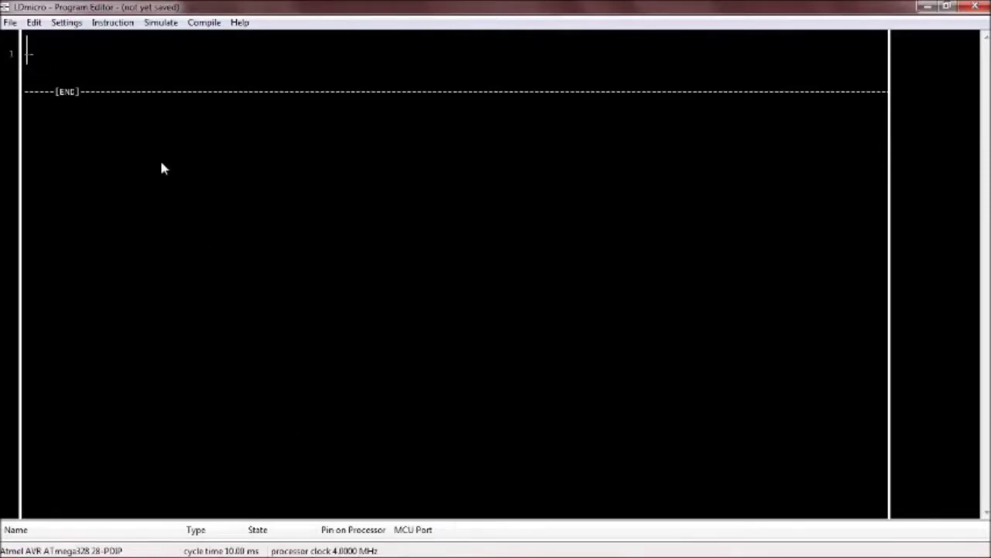
Set the crystal frequency in the MCU parameters to 16 MHz
left_click(67, 23)
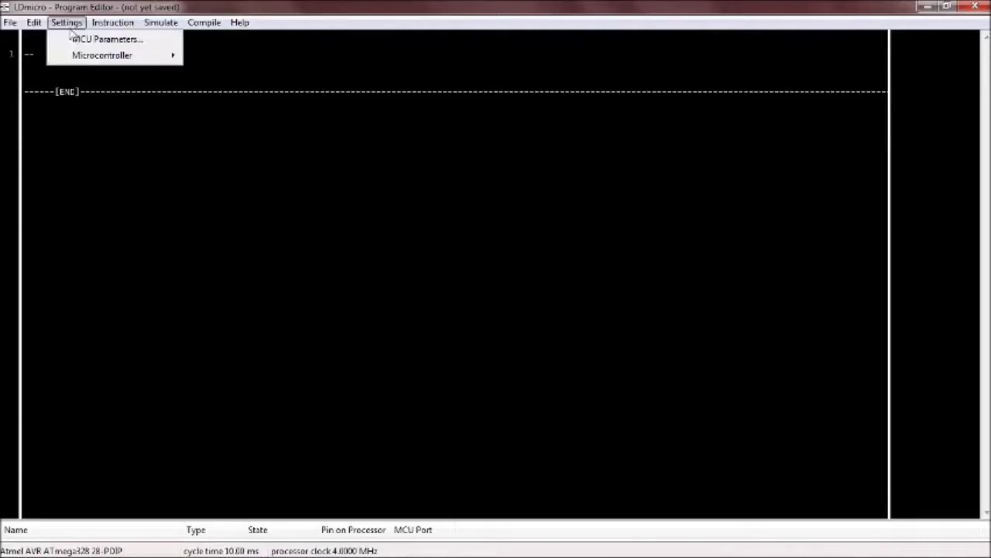
left_click(81, 41)
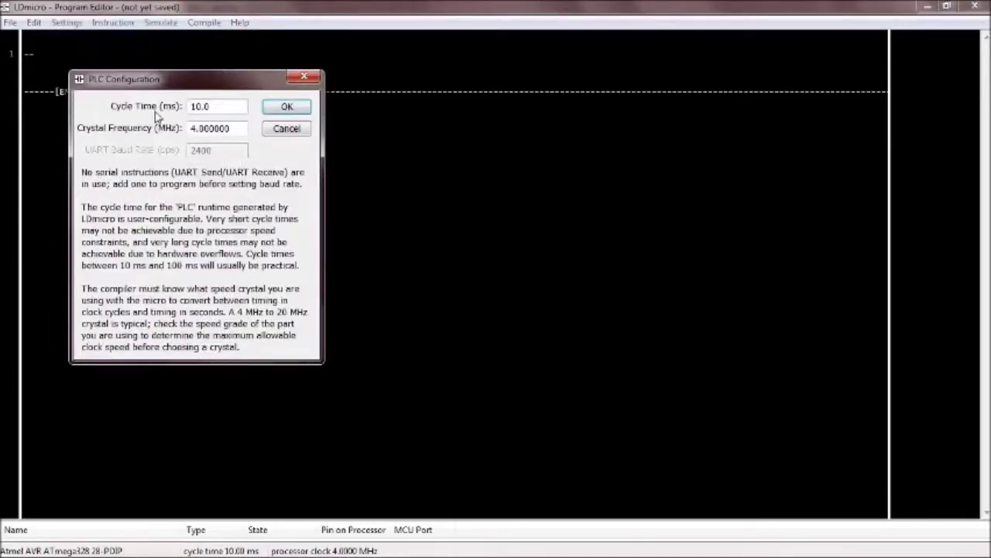
left_click(194, 127)
key("BackSpace")
type("16")
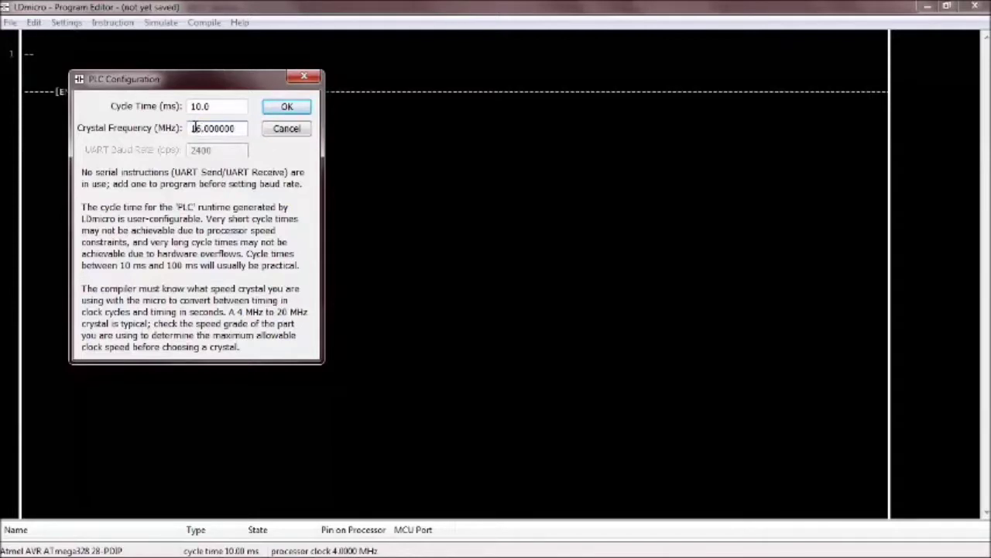
key("Return")
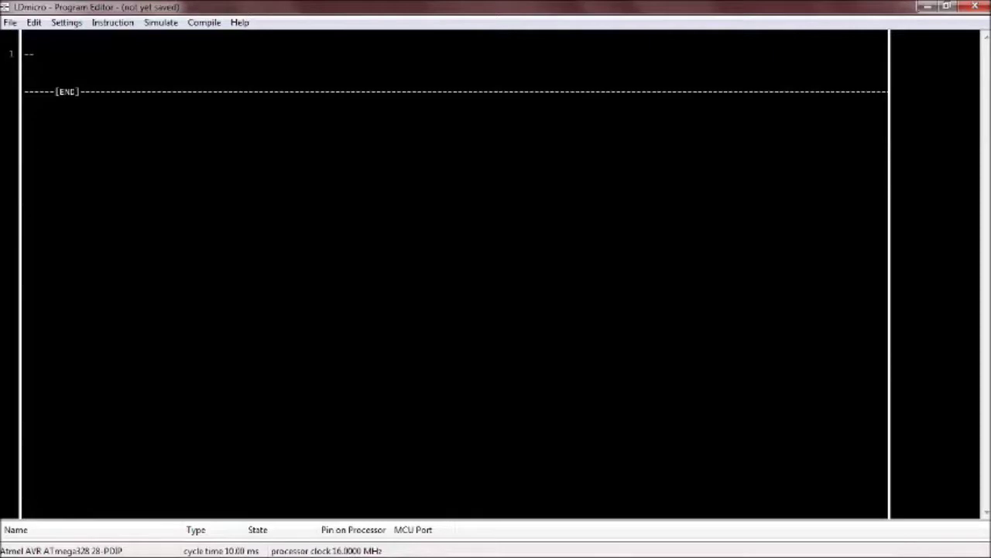
Insert a contact at the start of rung 1 and an output coil at its end
left_click(116, 24)
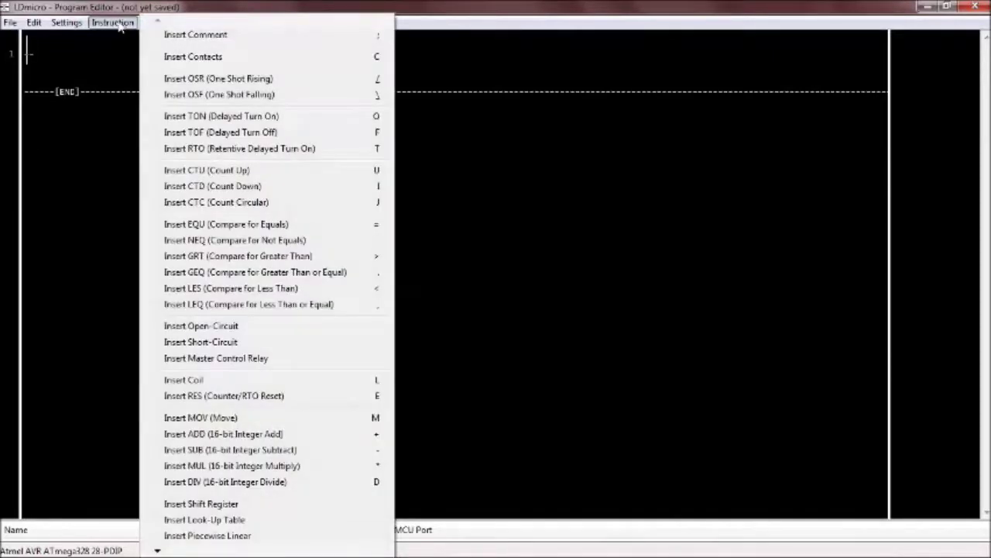
left_click(193, 57)
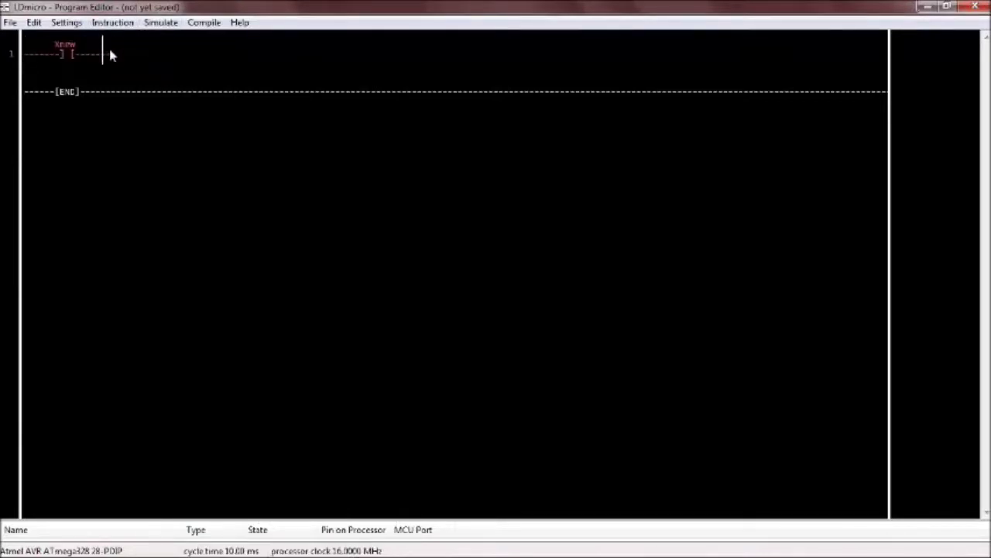
left_click(114, 26)
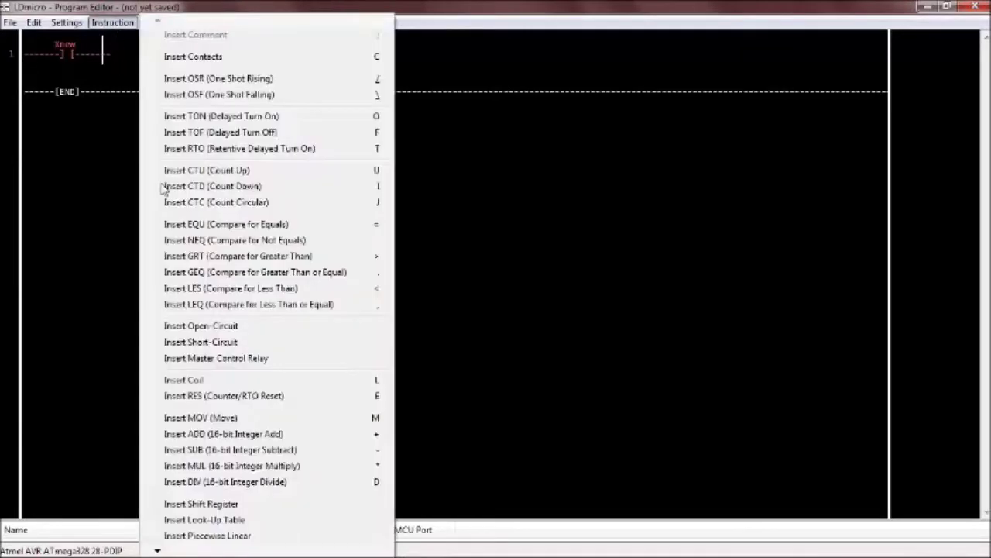
left_click(194, 381)
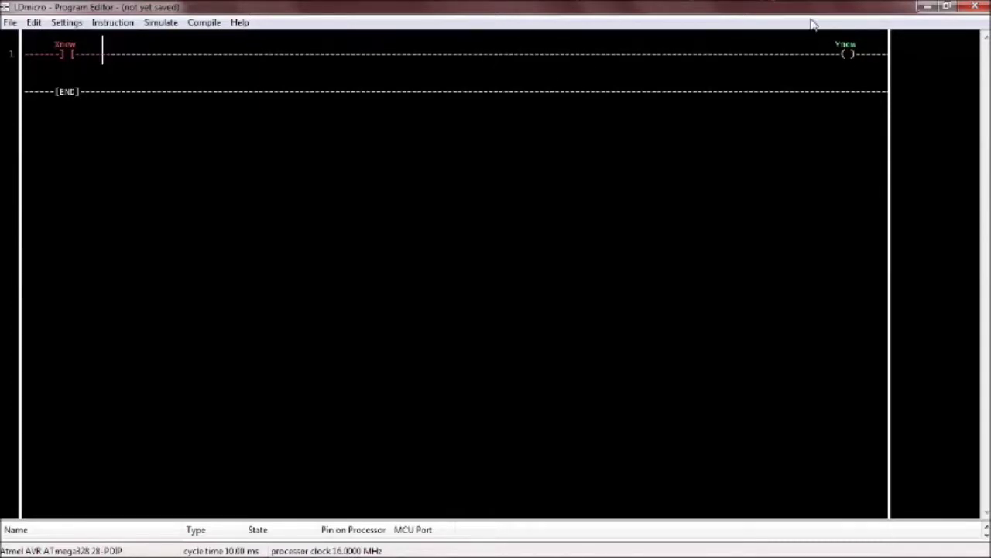
Minimize the open program windows, try to launch Arduino from the desktop, and dismiss its message
left_click(928, 7)
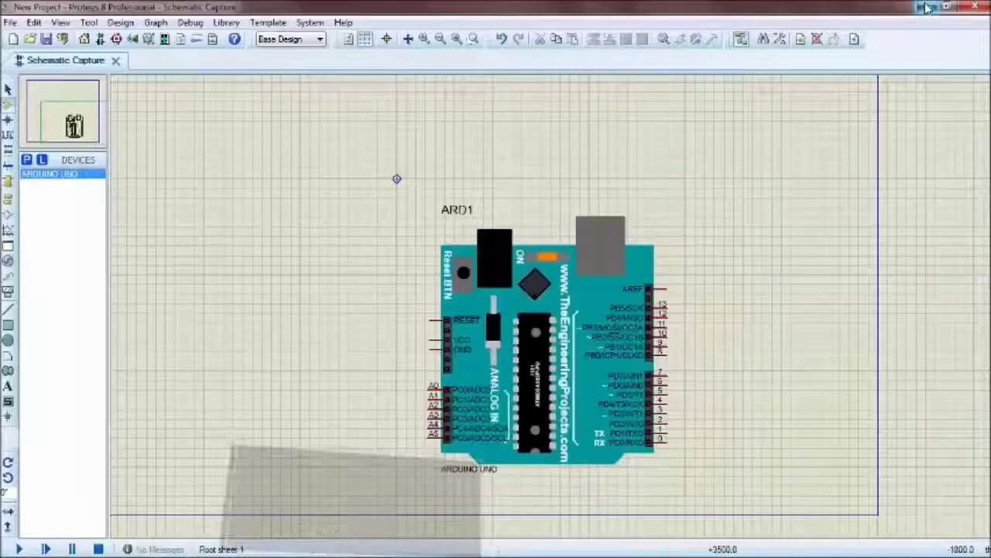
left_click(928, 7)
left_click(927, 7)
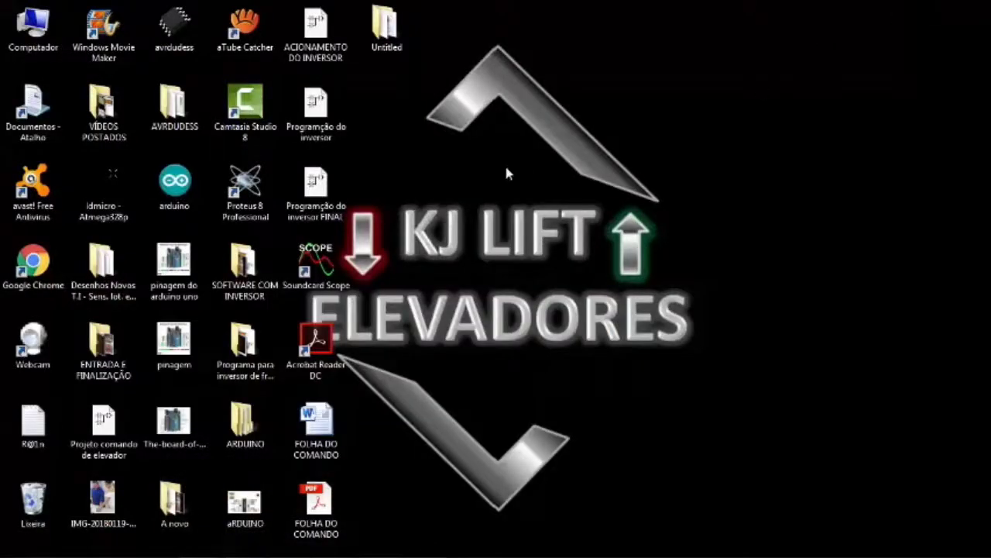
double_click(169, 200)
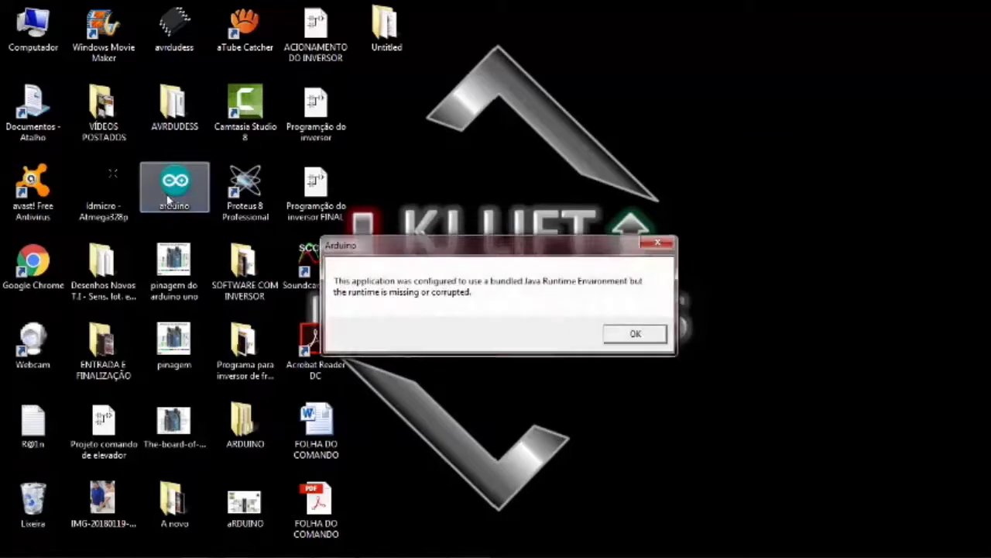
left_click(624, 338)
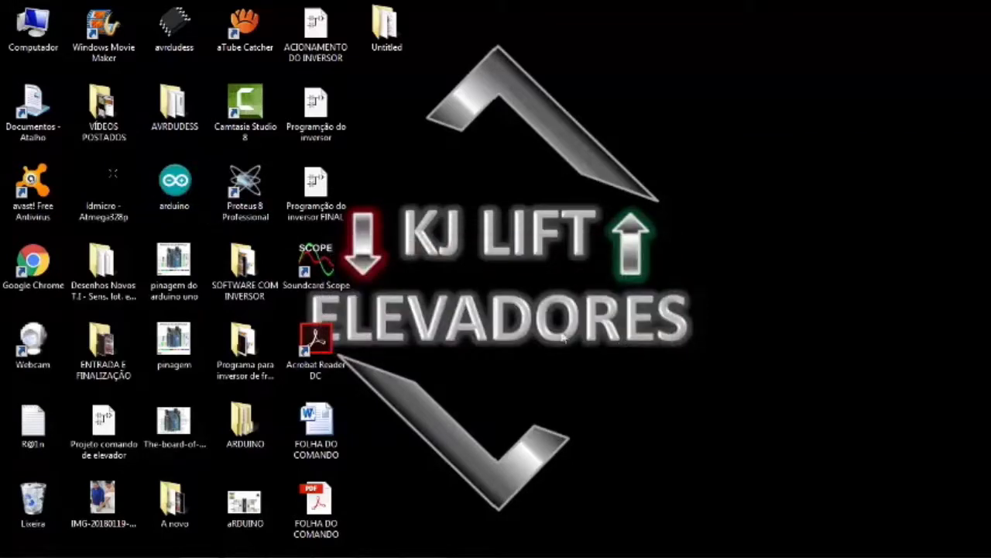
Switch to AVRDUDESS and examine the available choices for port, microcontroller and programmer
mouse_move(333, 553)
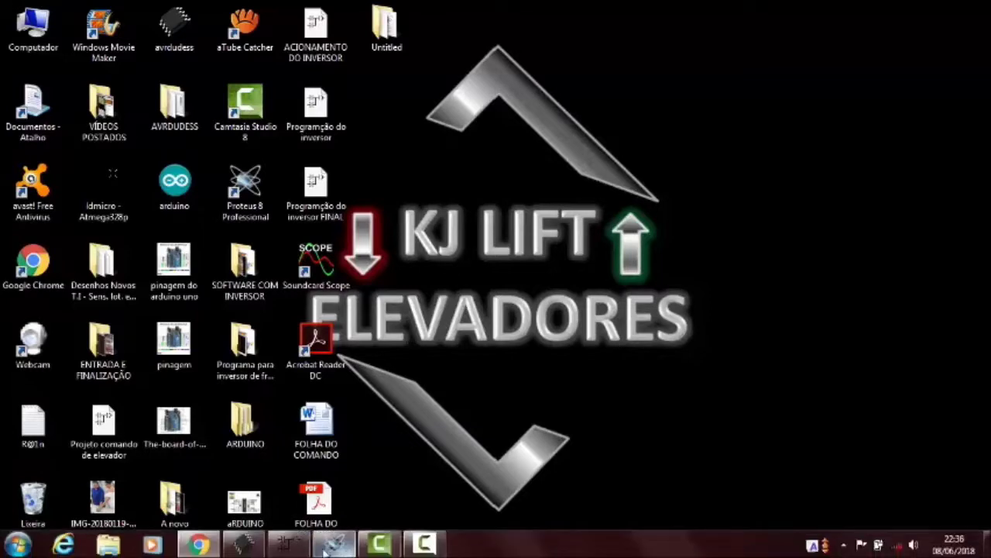
left_click(250, 549)
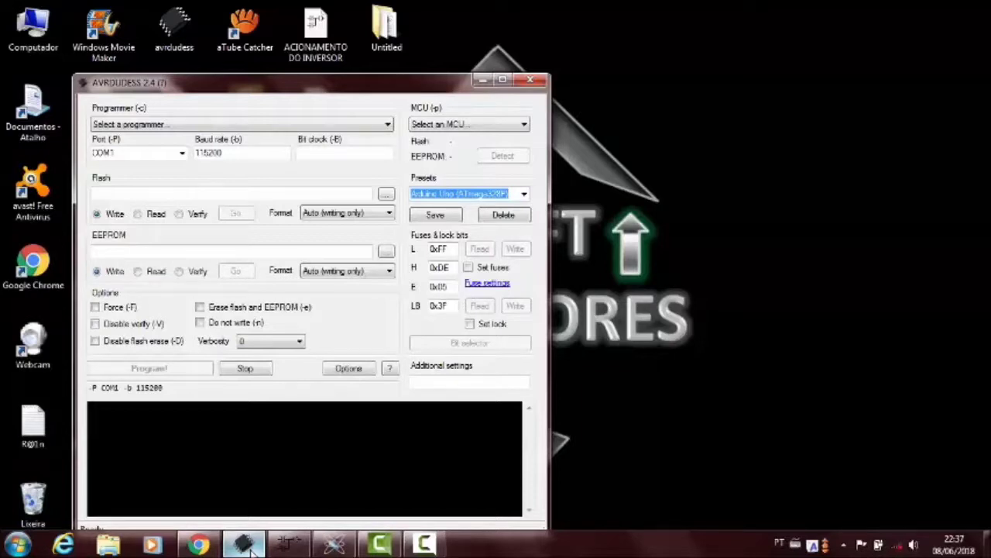
left_click(182, 155)
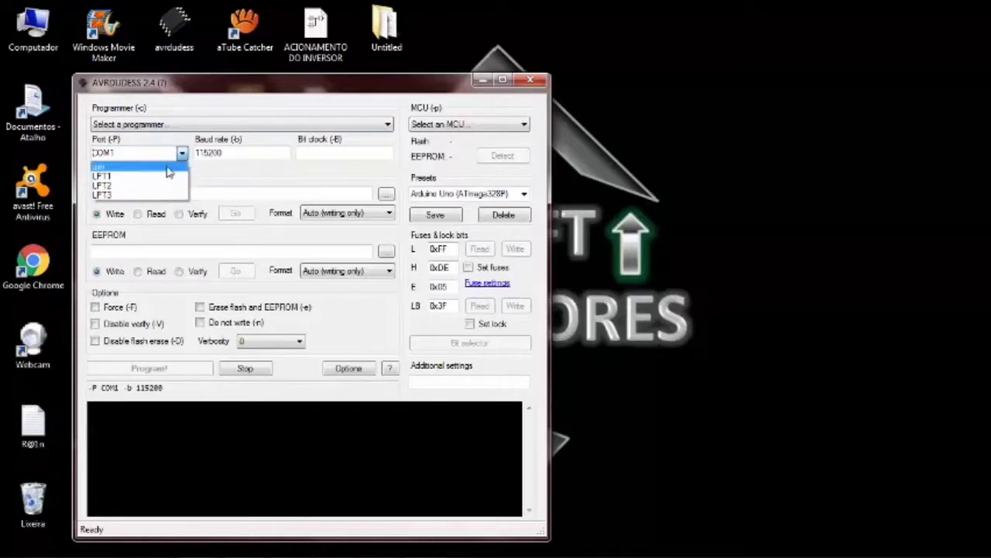
left_click(229, 107)
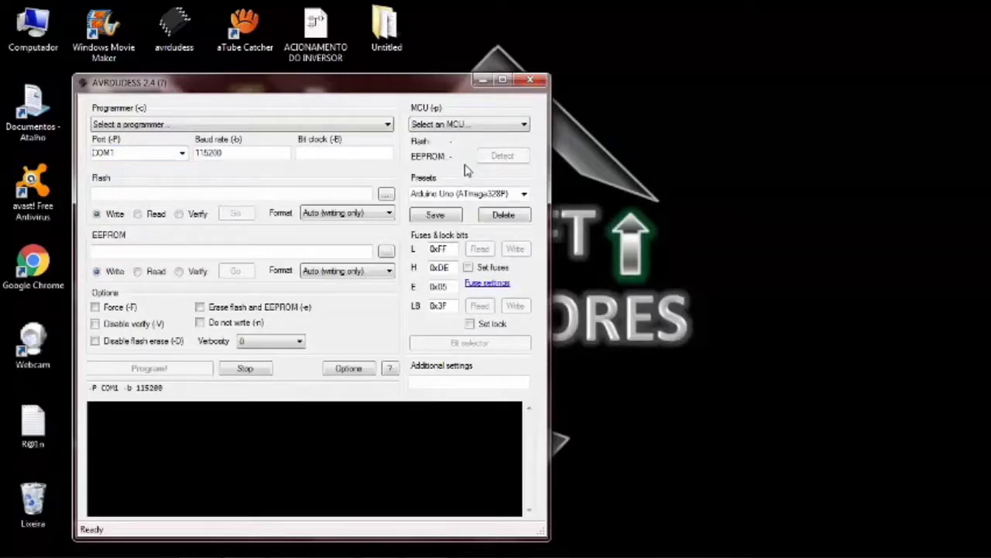
left_click(479, 124)
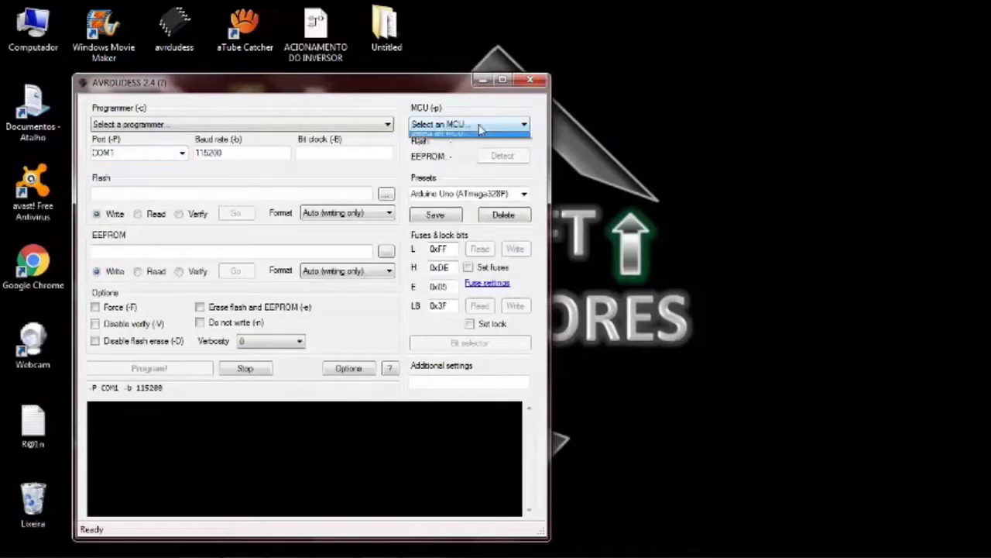
left_click(479, 124)
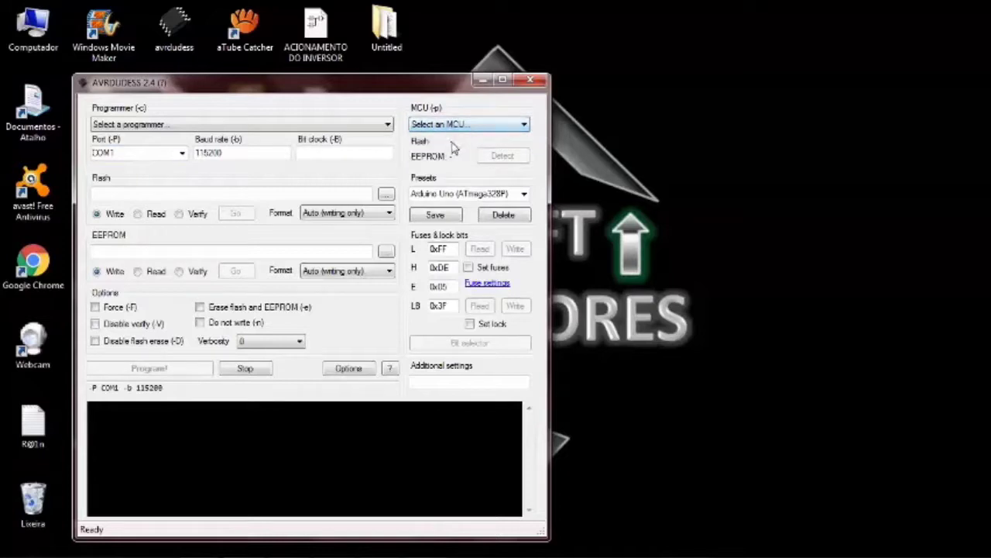
left_click(359, 128)
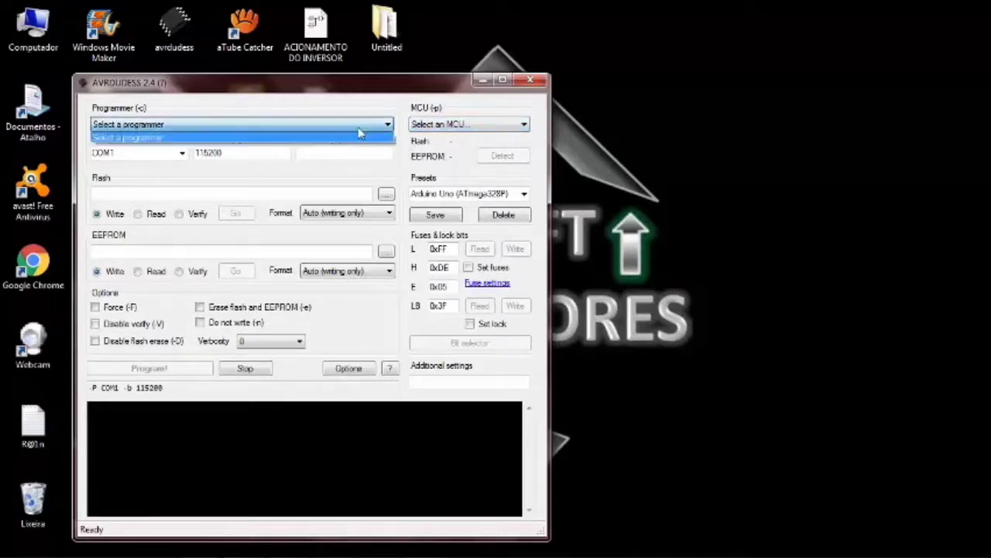
left_click(359, 134)
left_click(422, 128)
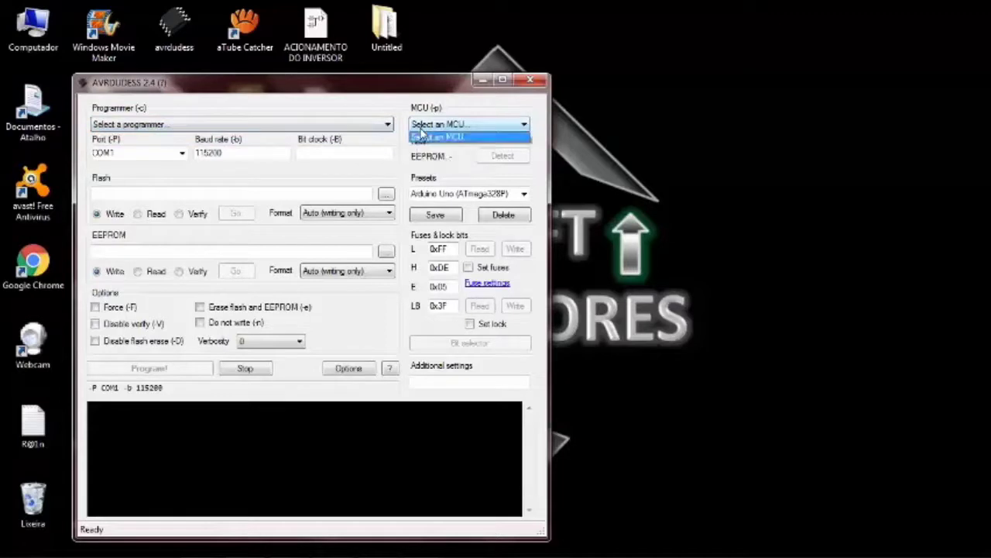
left_click(422, 136)
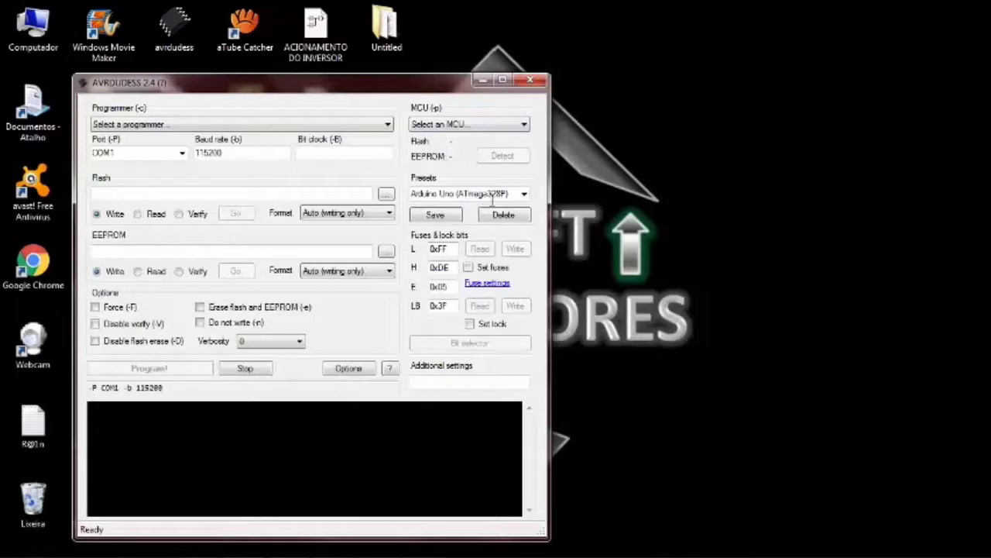
Load "Programção do inversor FINAL.hex" from the desktop as the flash file, leaving the format at Auto (writing only)
left_click(360, 218)
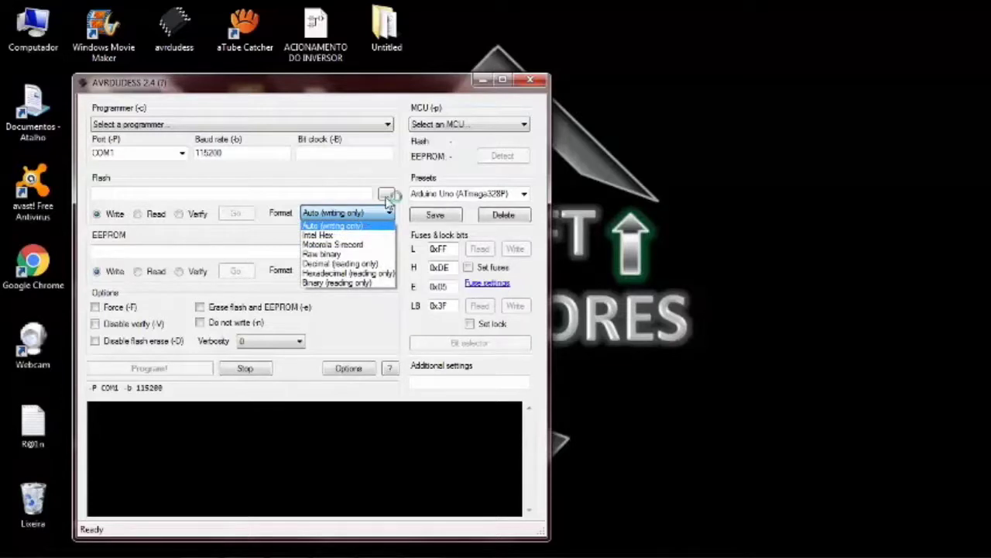
left_click(390, 200)
left_click(387, 195)
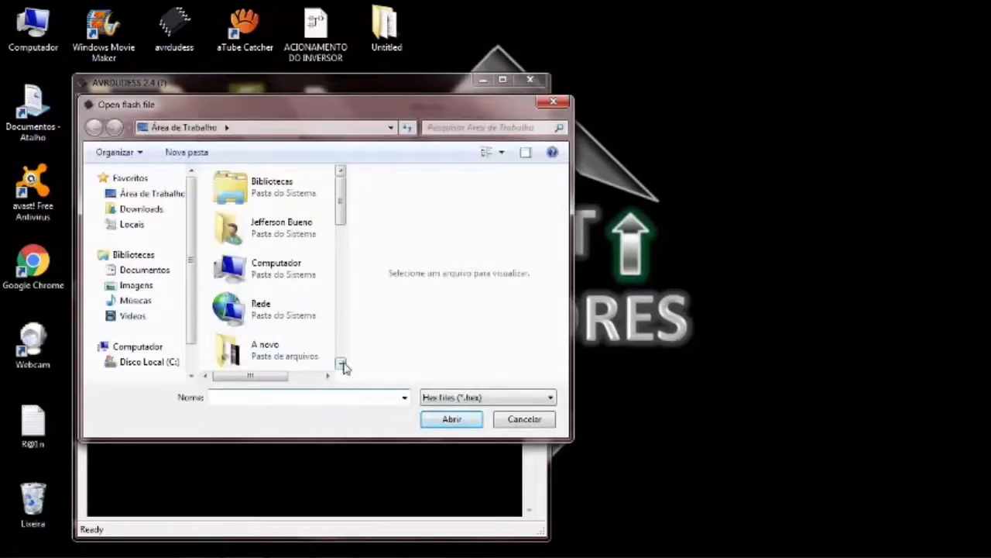
left_click(342, 365)
left_click(341, 365)
left_click(342, 365)
left_click(342, 365)
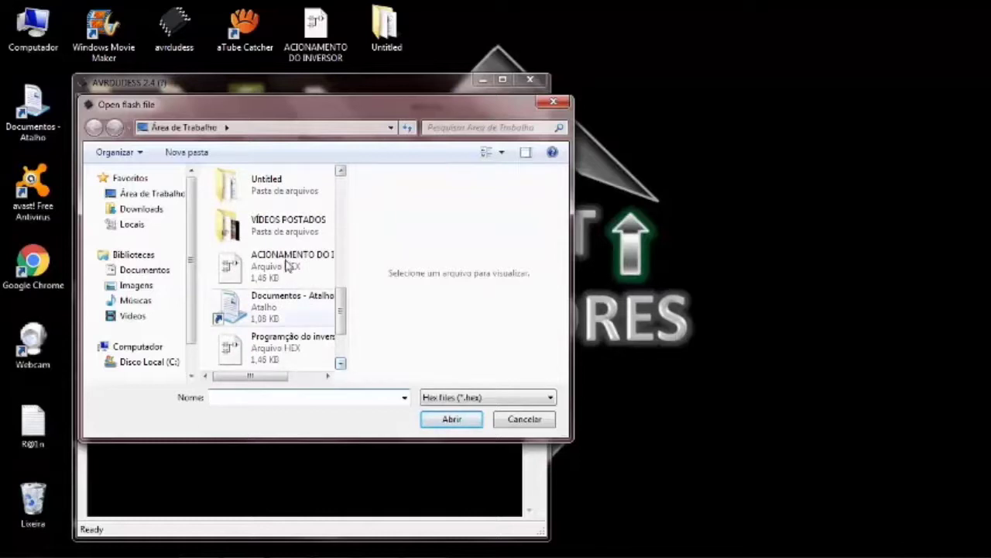
double_click(281, 352)
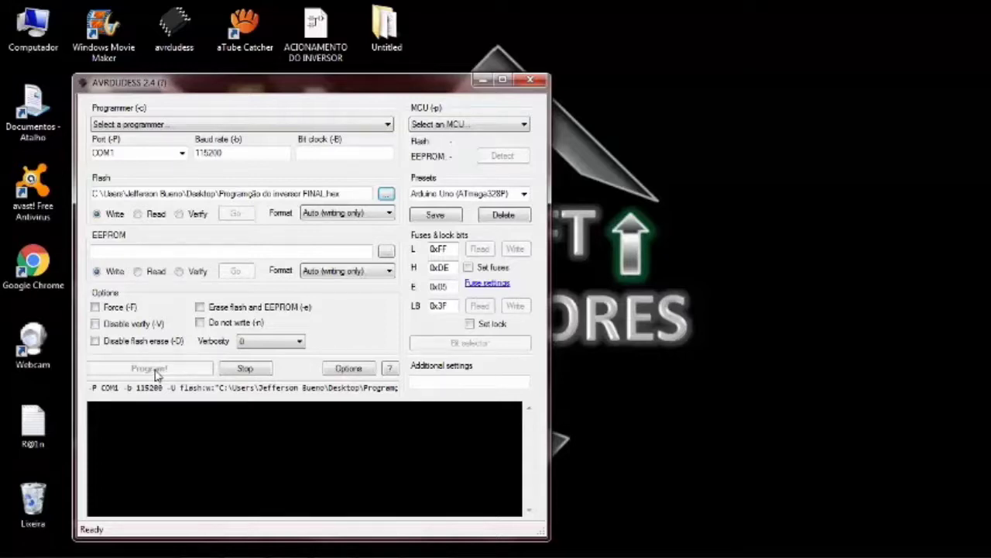
Check the available communication ports for the Arduino connection
left_click(182, 153)
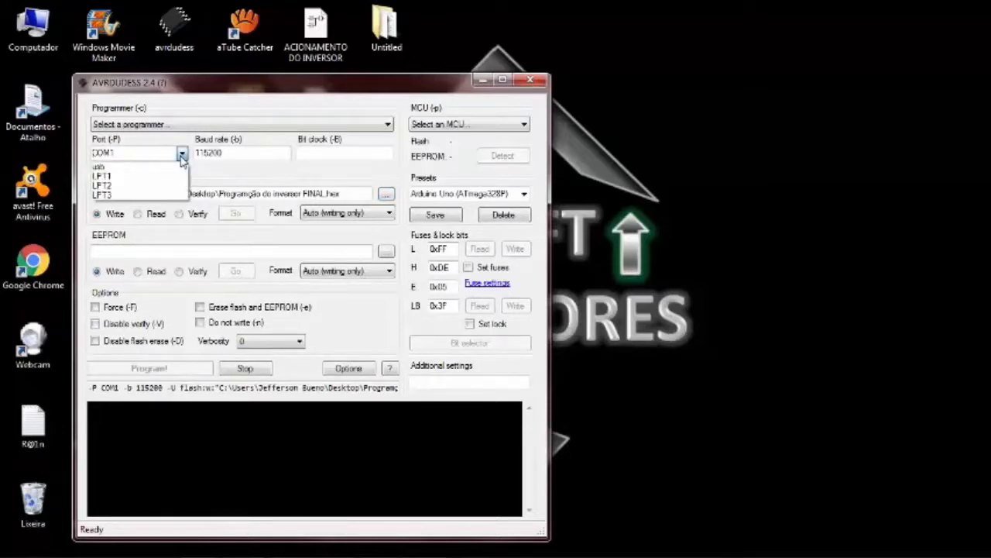
left_click(181, 155)
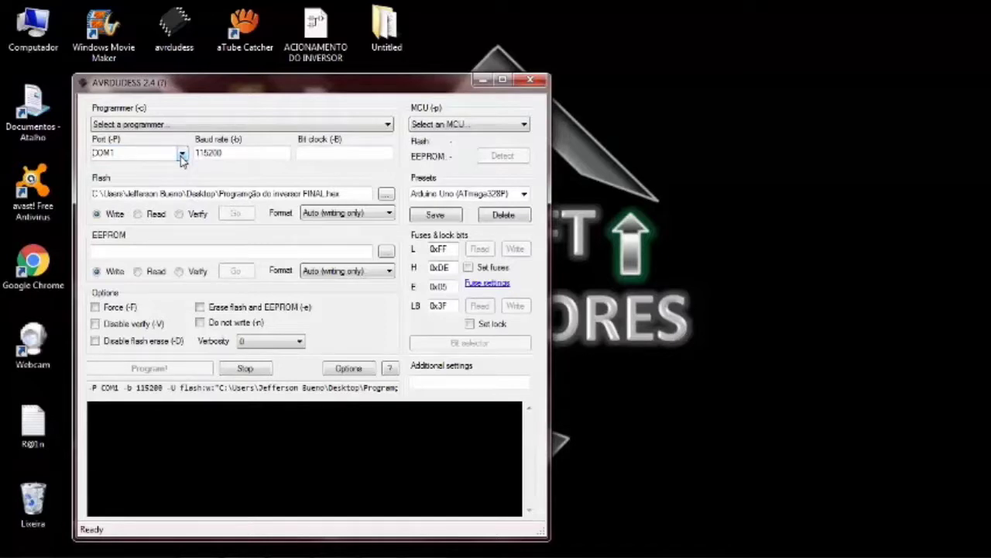
left_click(181, 155)
left_click(181, 155)
Close AVRDUDESS, relaunch it from the desktop, and dismiss its startup messages
left_click(531, 82)
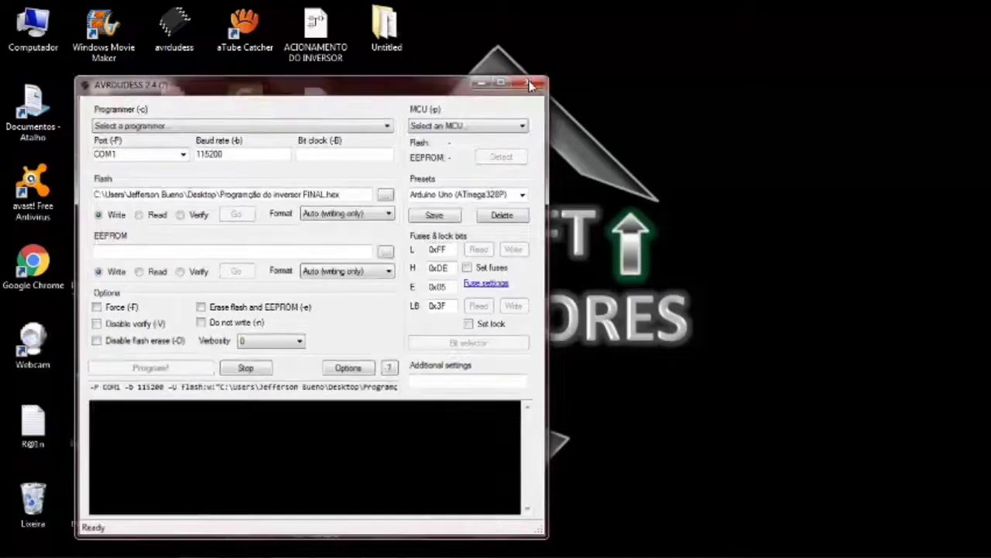
double_click(177, 28)
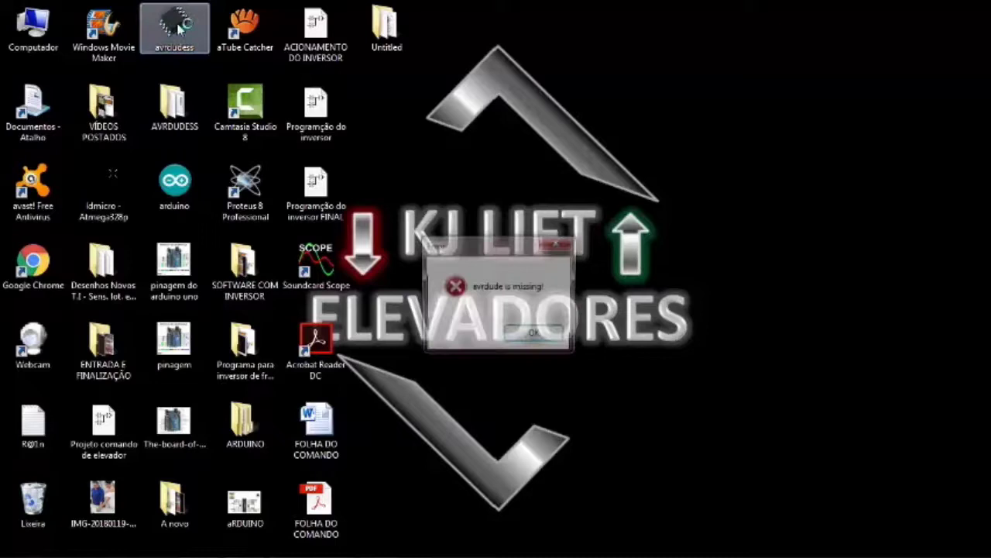
left_click(536, 336)
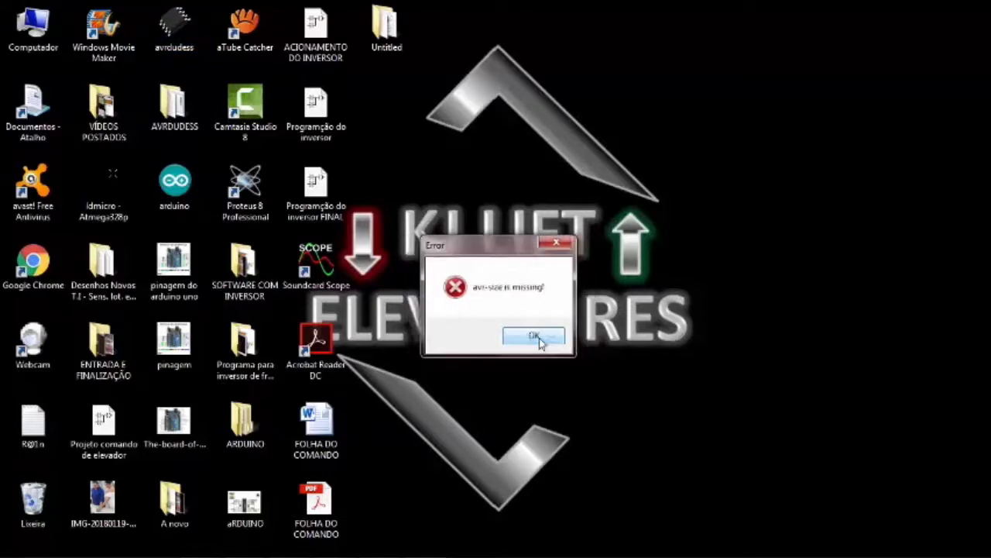
left_click(543, 338)
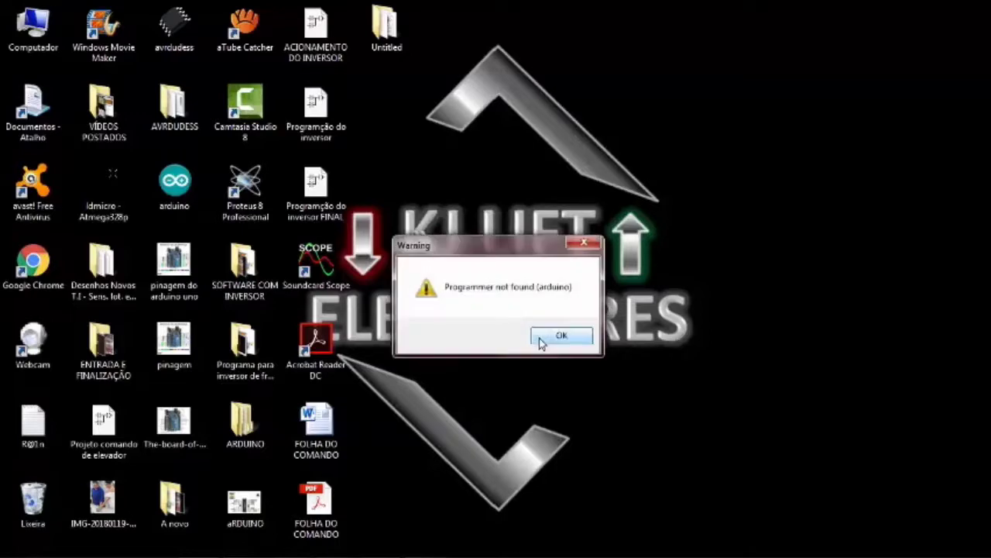
left_click(541, 341)
left_click(542, 337)
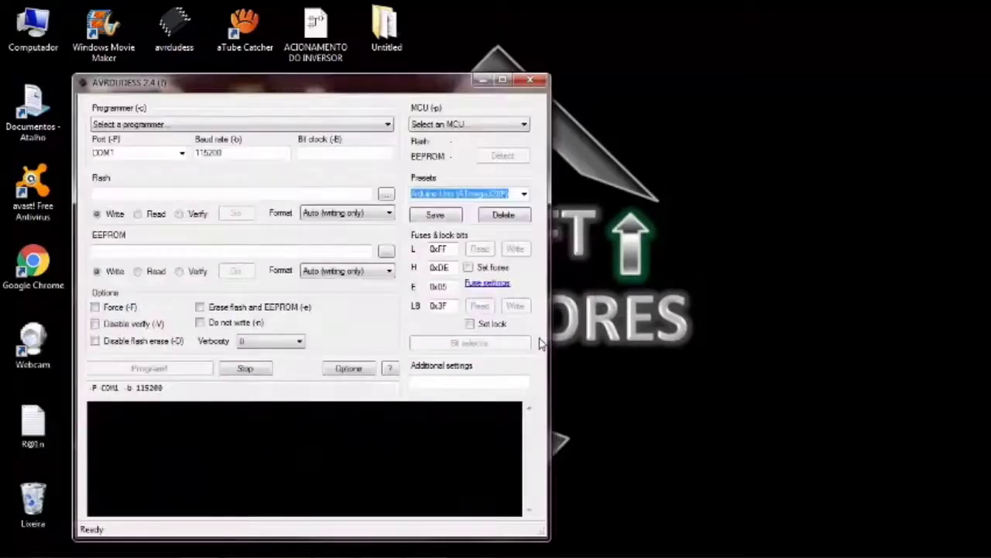
Set the programming port to COM3
left_click(180, 154)
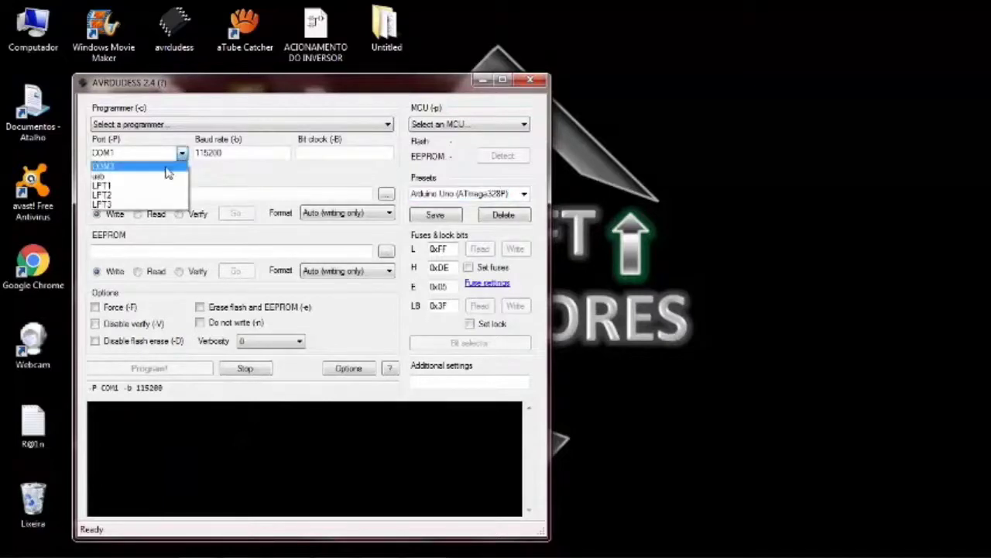
left_click(165, 168)
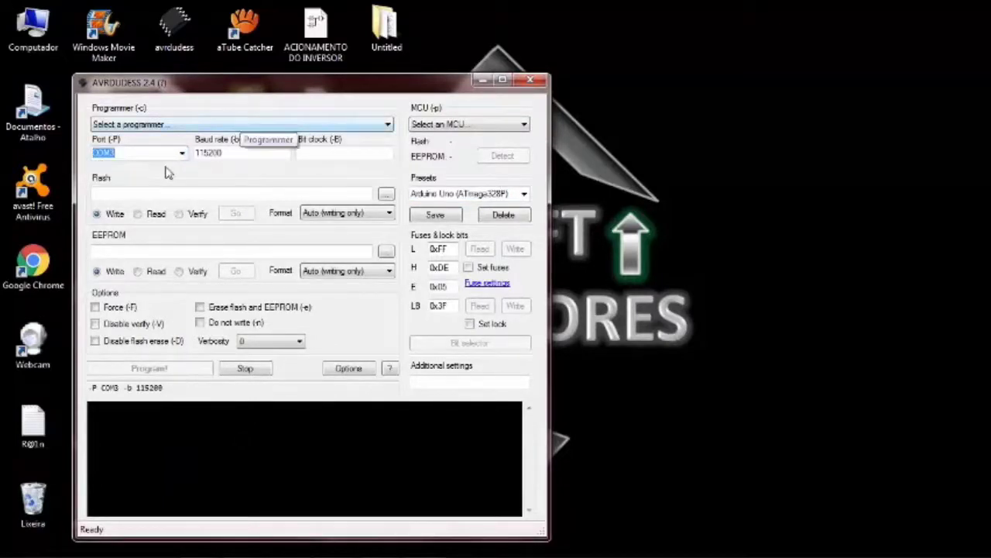
key("shift+Tab")
key("Tab")
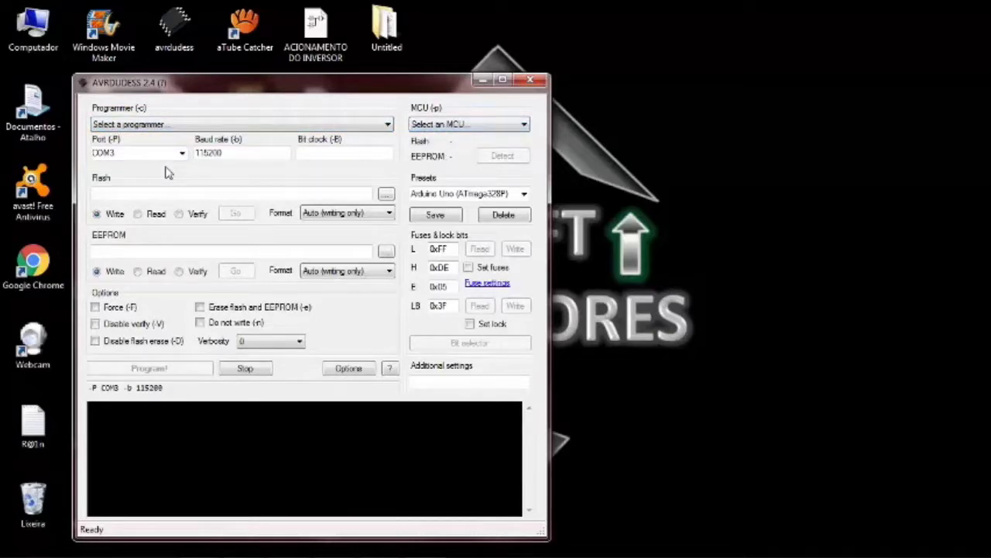
Choose "Programção do inversor FINAL.hex" from the desktop as the flash file to write
key("Tab")
key("Return")
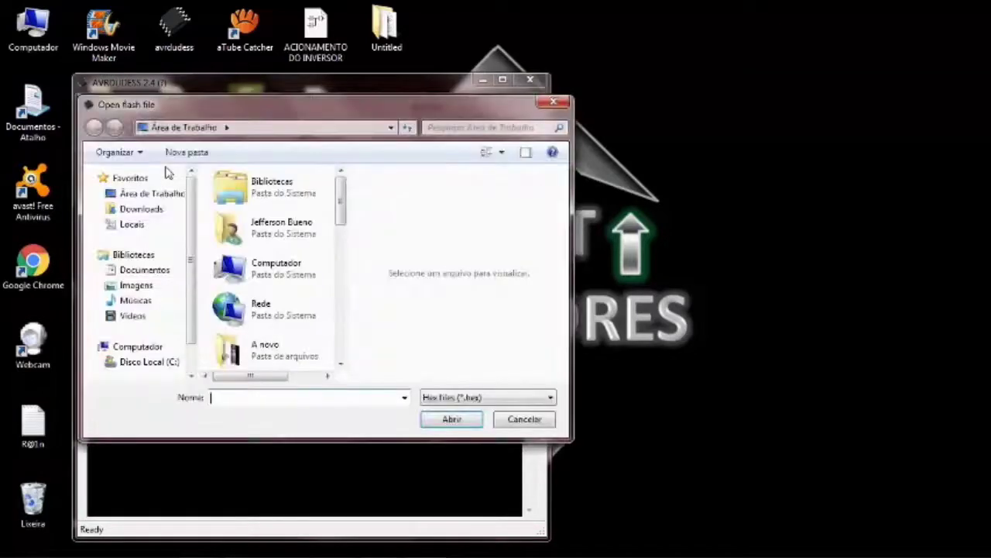
scroll(169, 174, "down", 3)
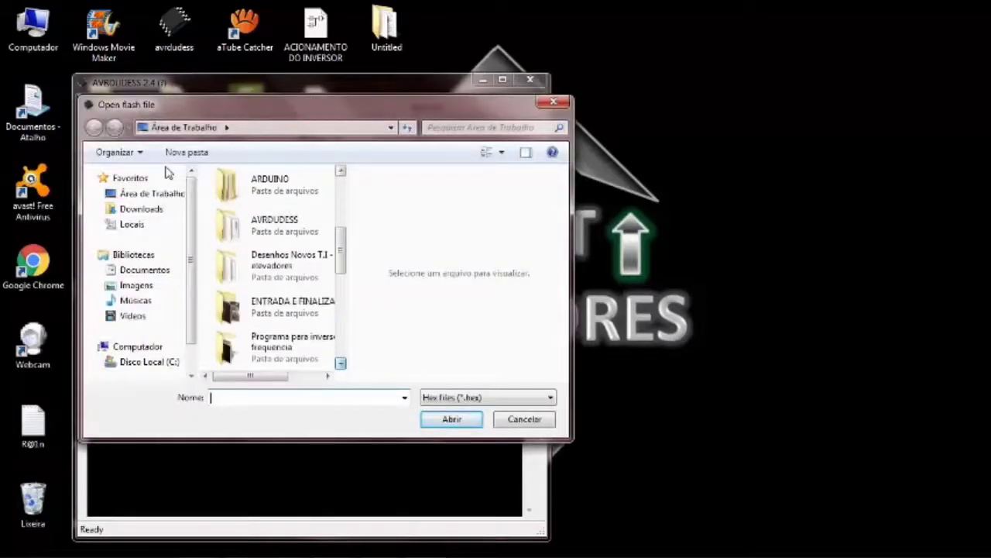
scroll(169, 173, "down", 2)
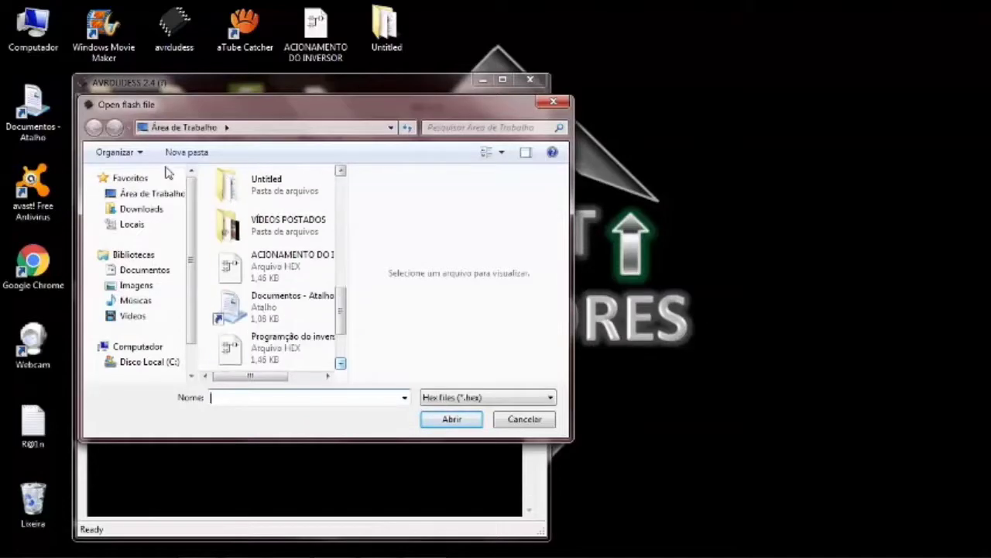
double_click(292, 341)
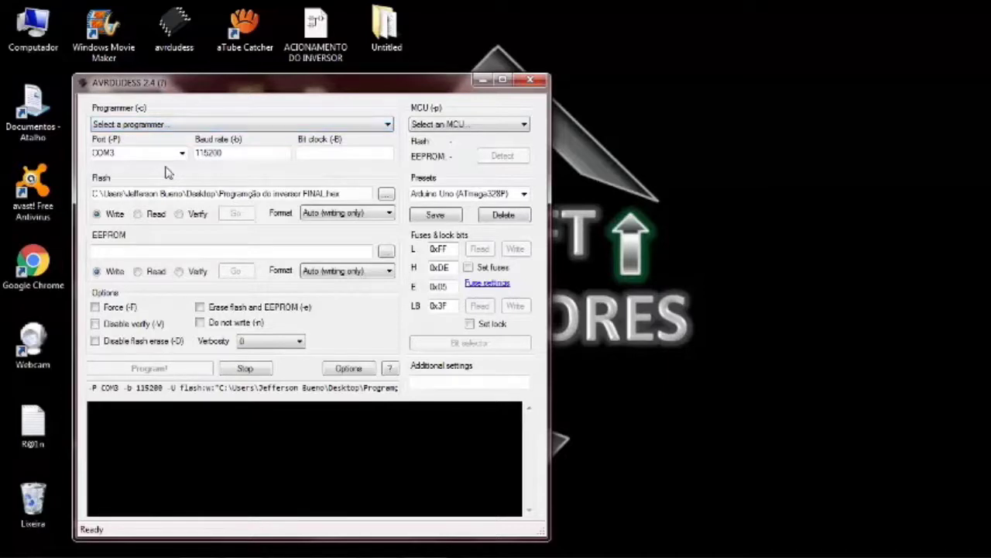
Check which options the programmer and MCU lists offer
key("alt+Down")
key("Escape")
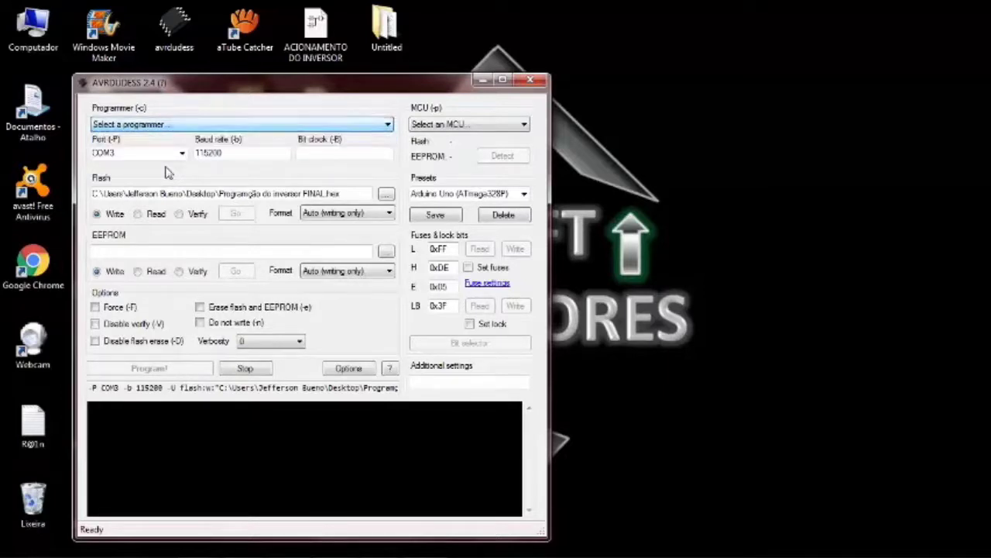
key("alt+Down")
key("Escape")
key("Tab")
key("alt+Down")
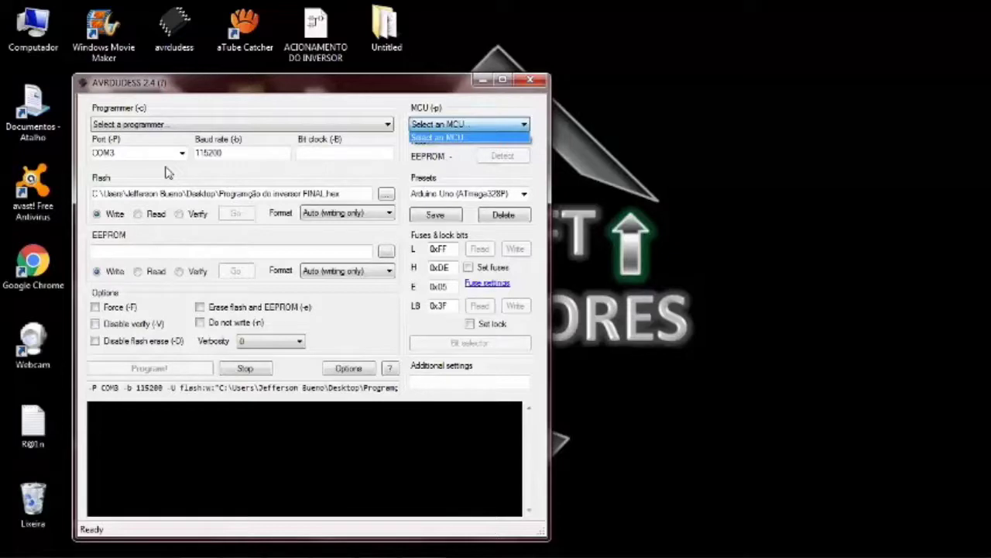
key("Escape")
Close AVRDUDESS and open the AVRDUDESS folder on the desktop
key("alt+F4")
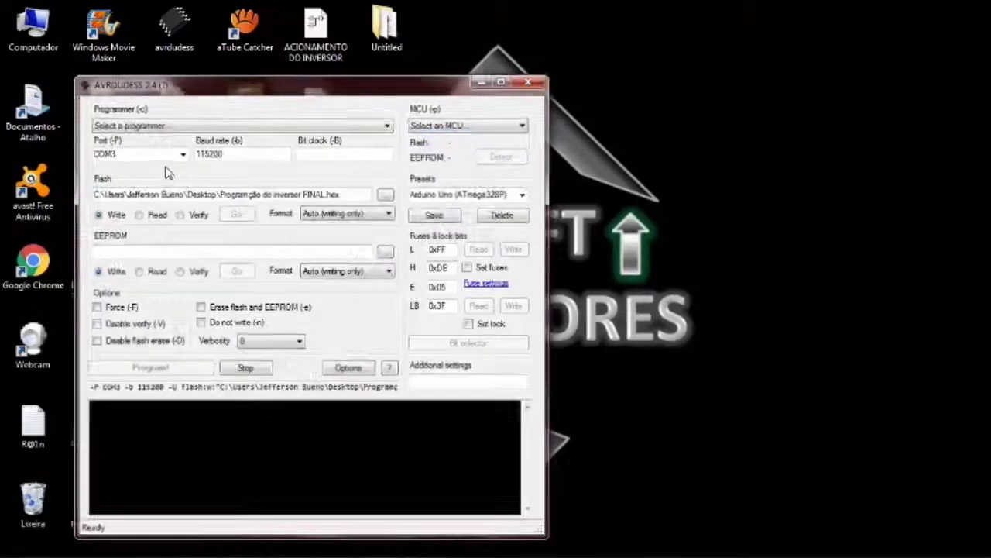
type("avrdudess")
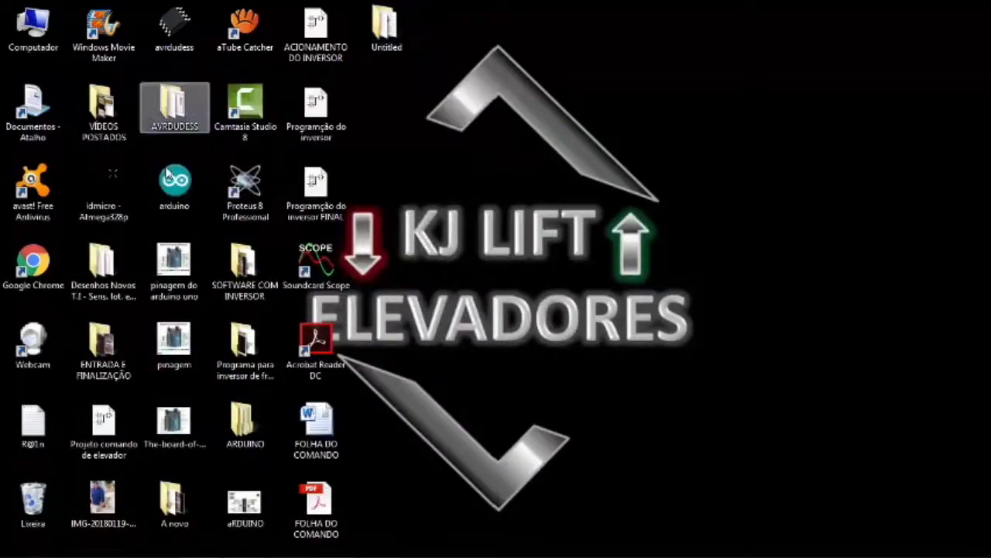
key("Return")
Try to run the avrdude and avr-size applications from the AVRDUDESS folder
type("avr-size")
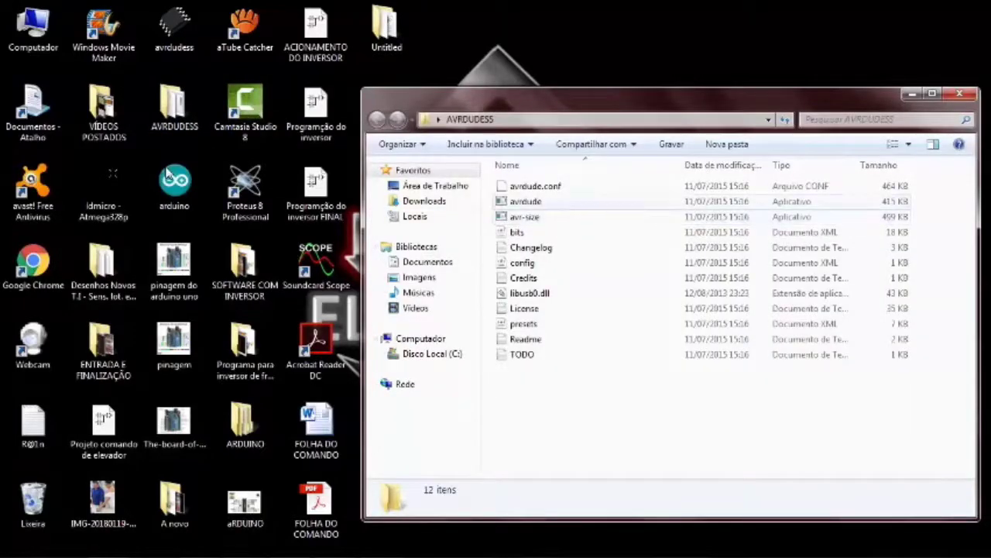
key("Up")
key("Return")
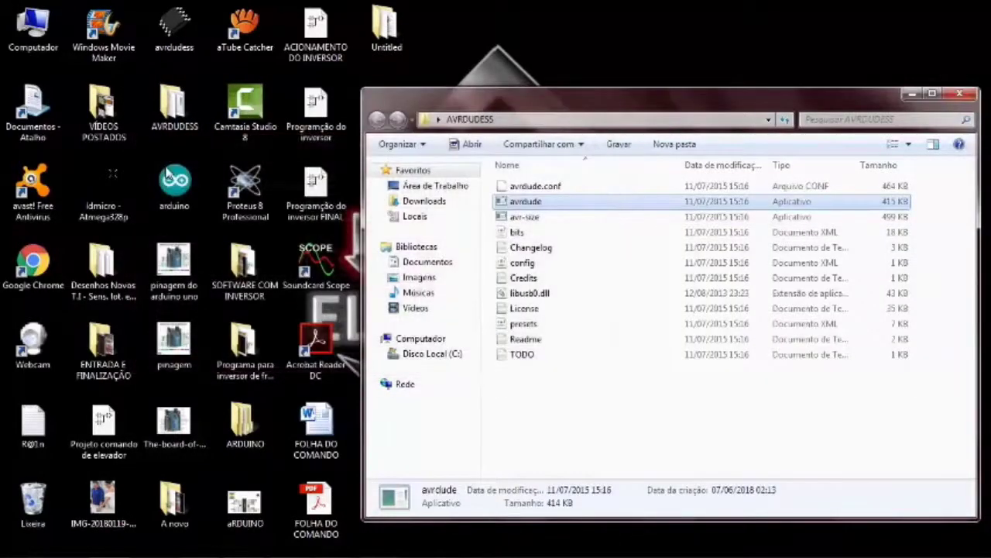
key("Down")
key("Return")
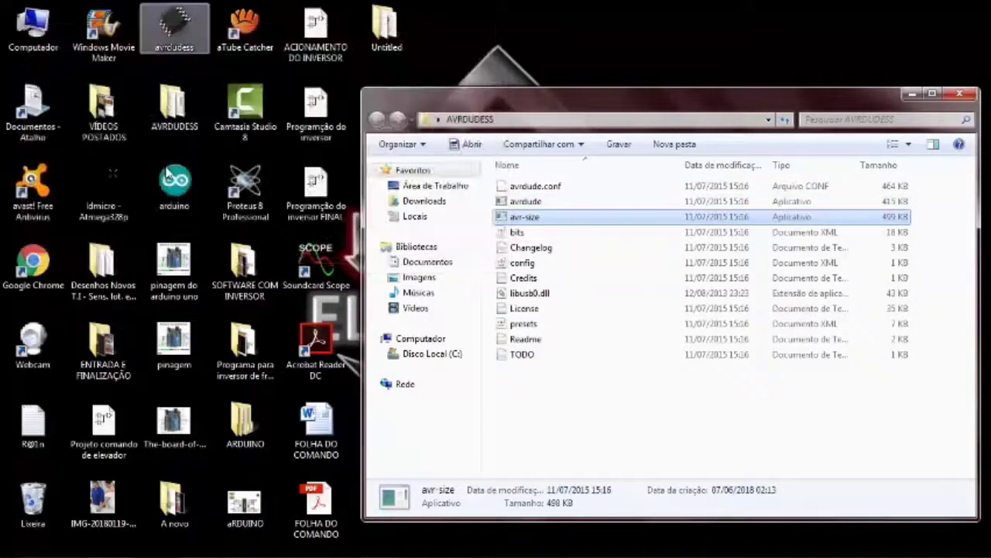
Relaunch AVRDUDESS from the desktop, dismissing its startup messages, and close the AVRDUDESS folder window
left_click(174, 29)
key("Return")
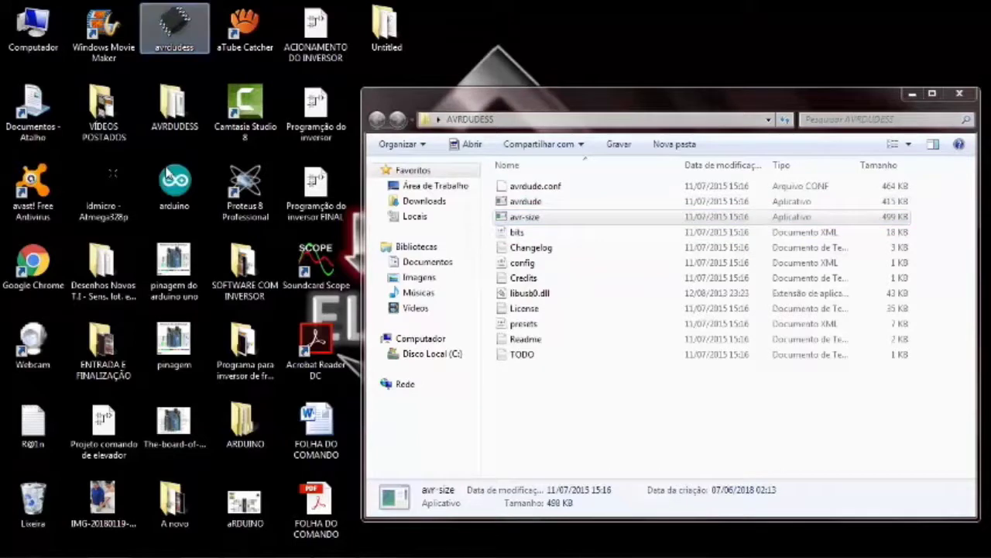
key("Return")
key("Return")
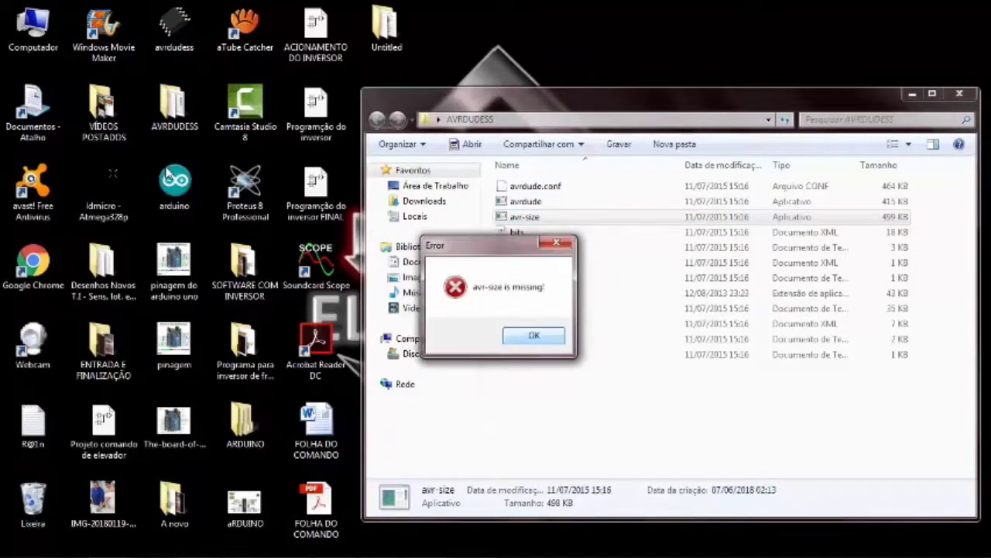
key("Return")
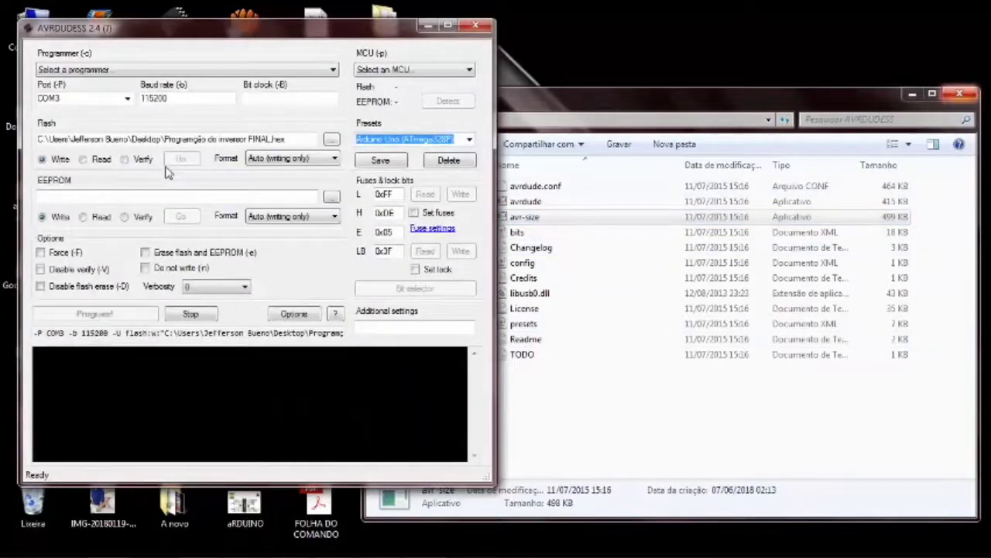
key("alt+Tab")
key("alt+F4")
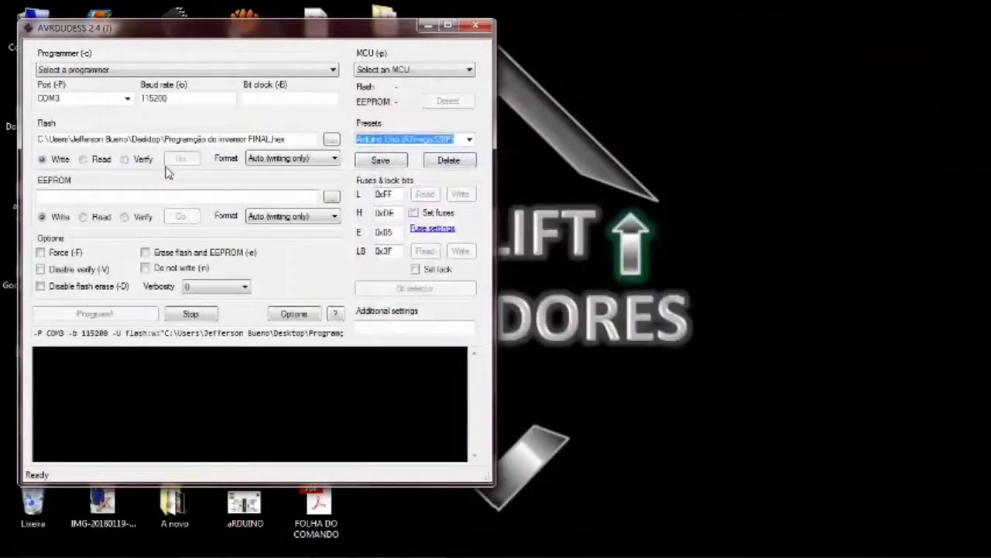
Recheck the programmer and MCU choices in the relaunched AVRDUDESS and move its window toward the middle of the desktop
key("Tab")
key("alt+Down")
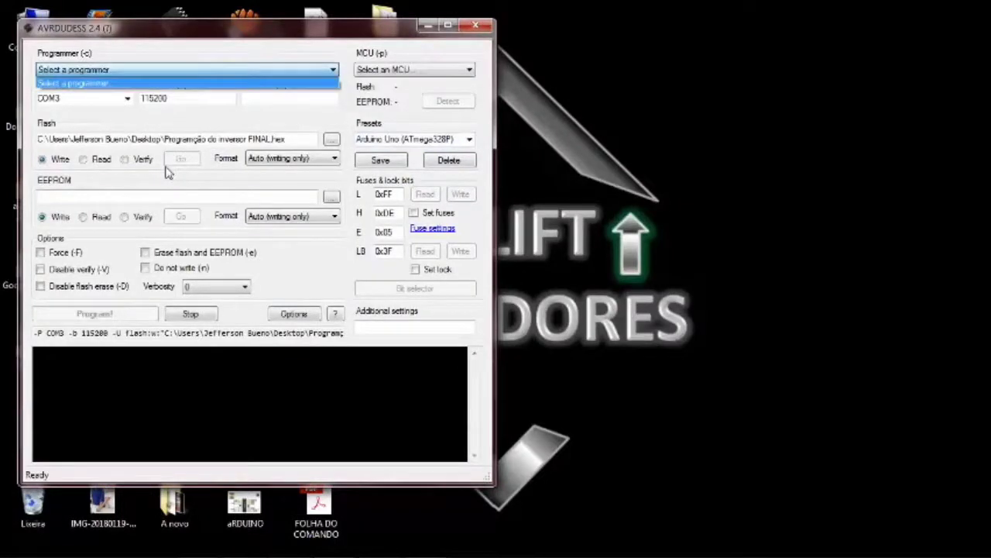
key("Escape")
key("Tab")
key("alt+Down")
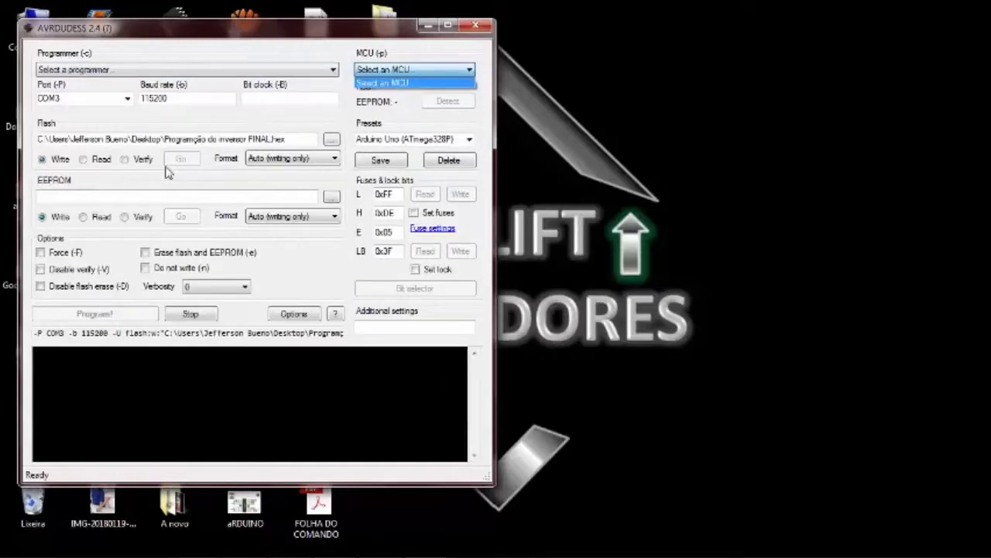
key("Escape")
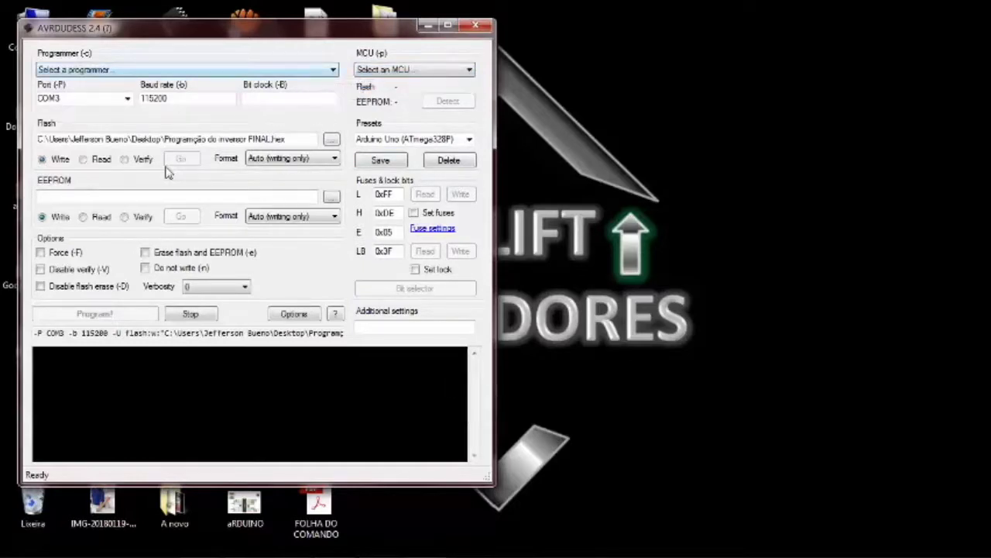
key("alt+Down")
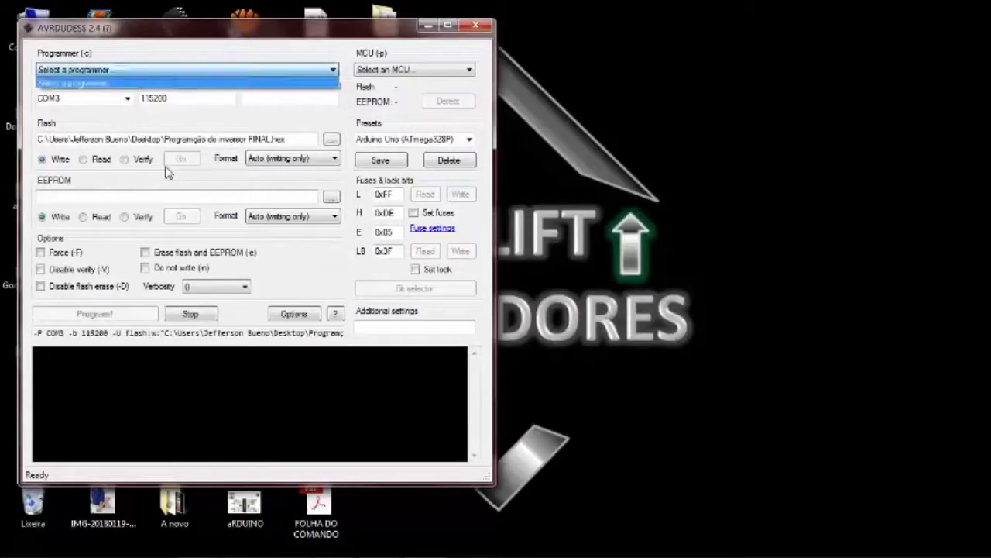
key("Escape")
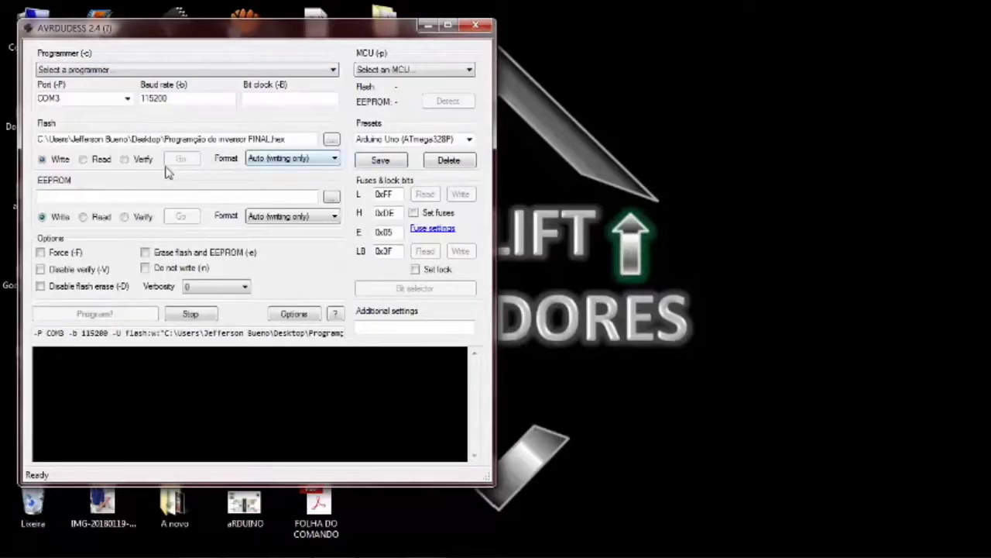
mouse_move(233, 28)
left_mouse_down()
mouse_move(335, 70)
mouse_move(368, 70)
left_mouse_up()
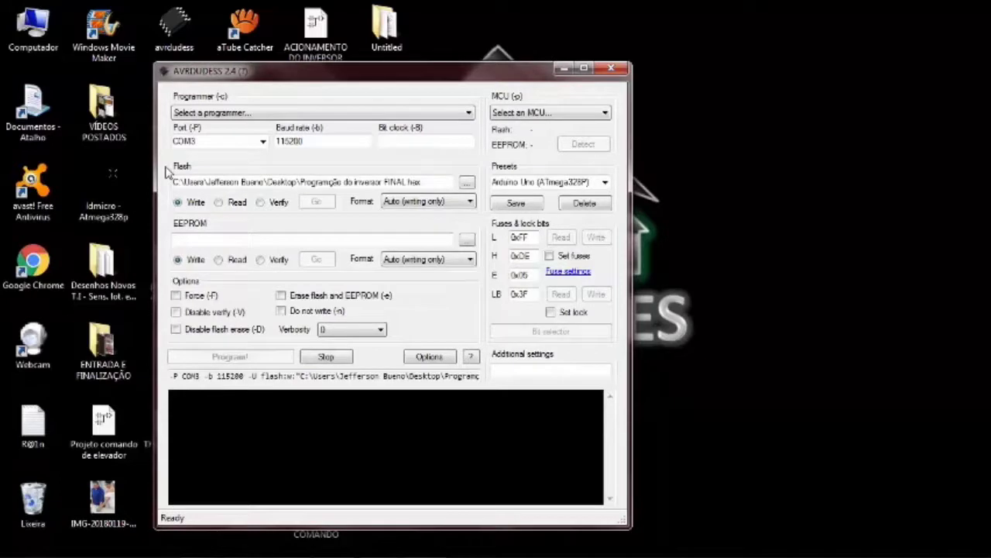
Switch to LDmicro and close it without saving the ladder program
key("alt+Tab")
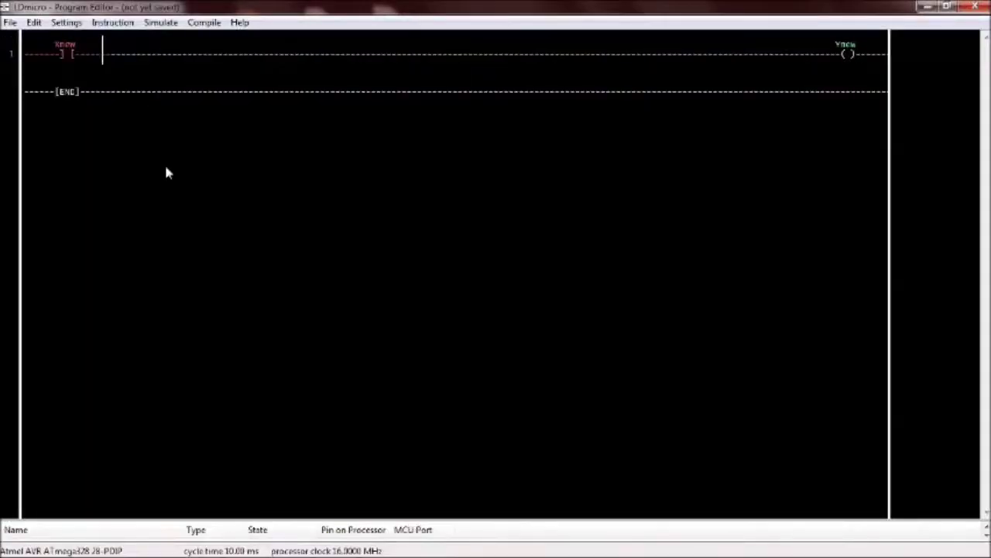
key("alt+c")
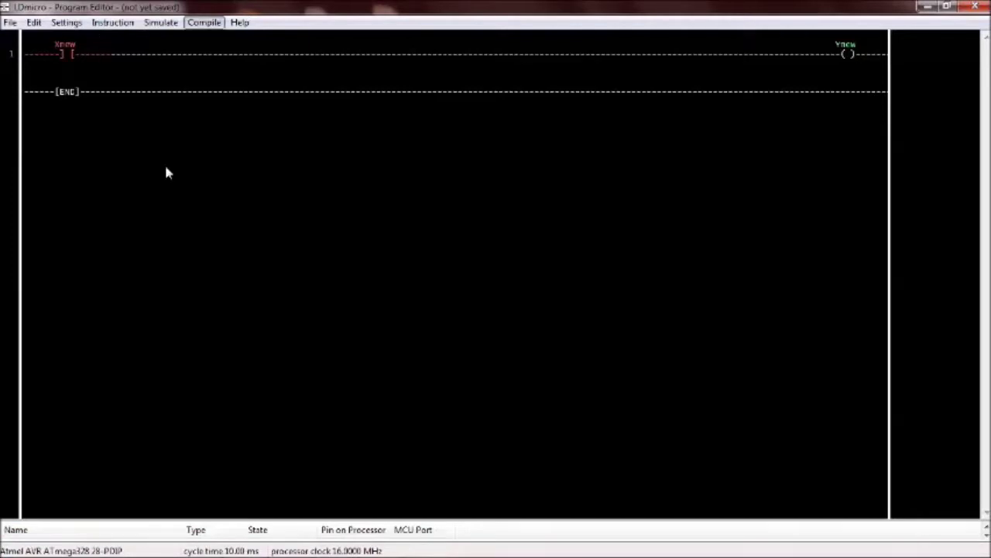
key("Down")
key("Right")
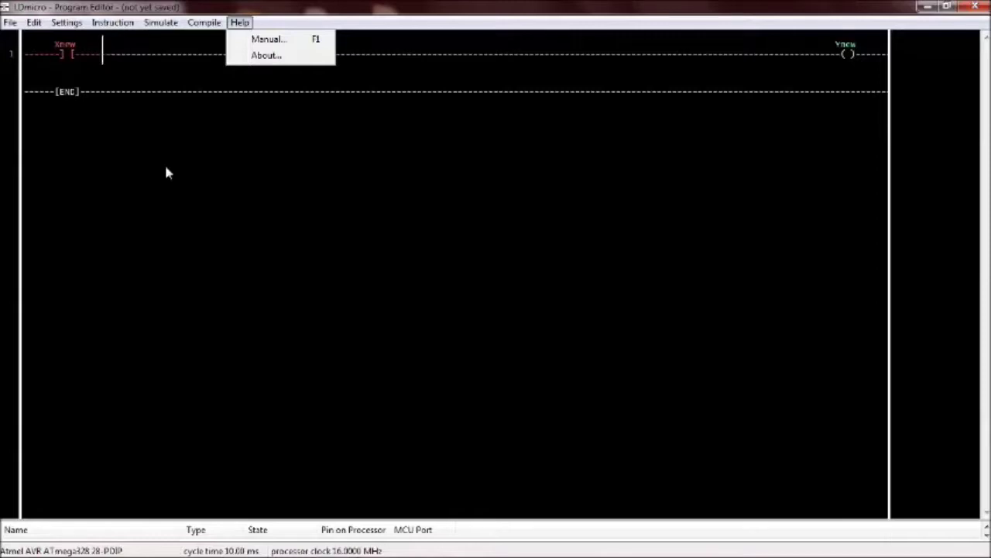
key("alt+F4")
key("Tab")
key("Return")
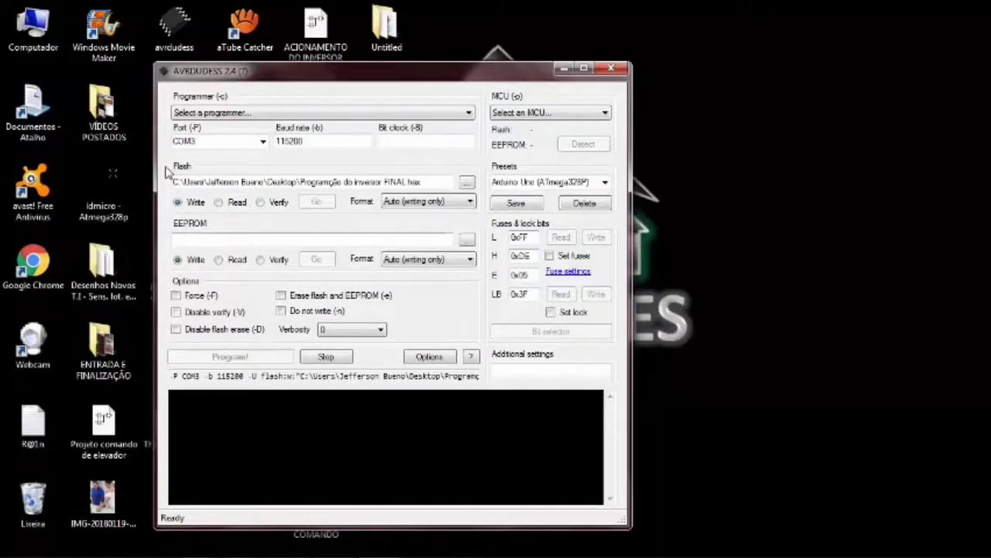
Close AVRDUDESS, switch to Proteus, and exit it without saving the project
key("alt+F4")
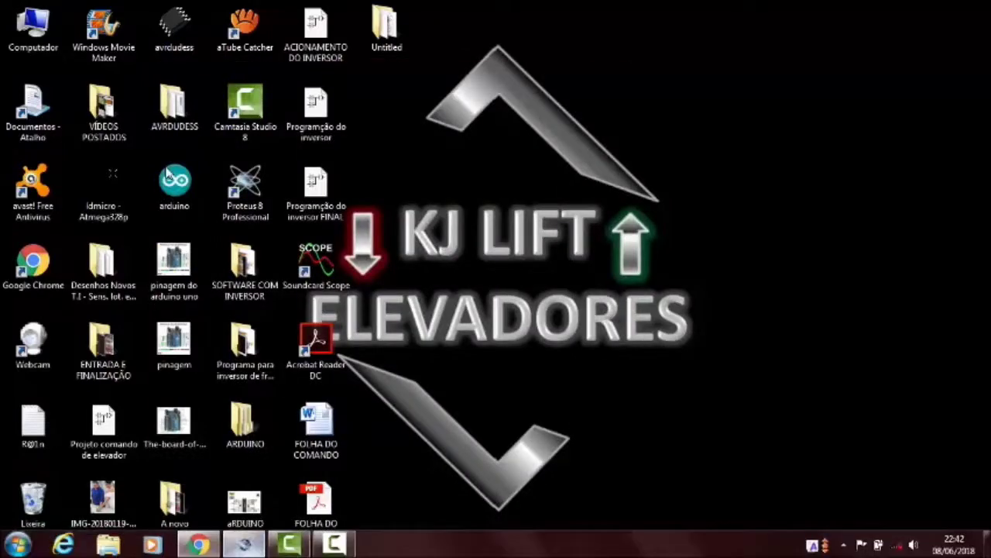
key("alt+Tab")
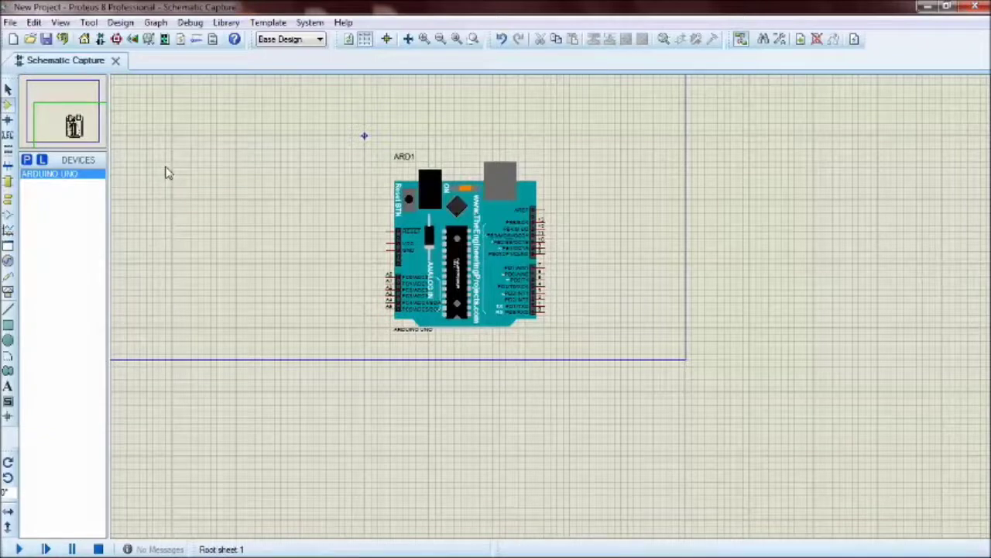
key("alt+F4")
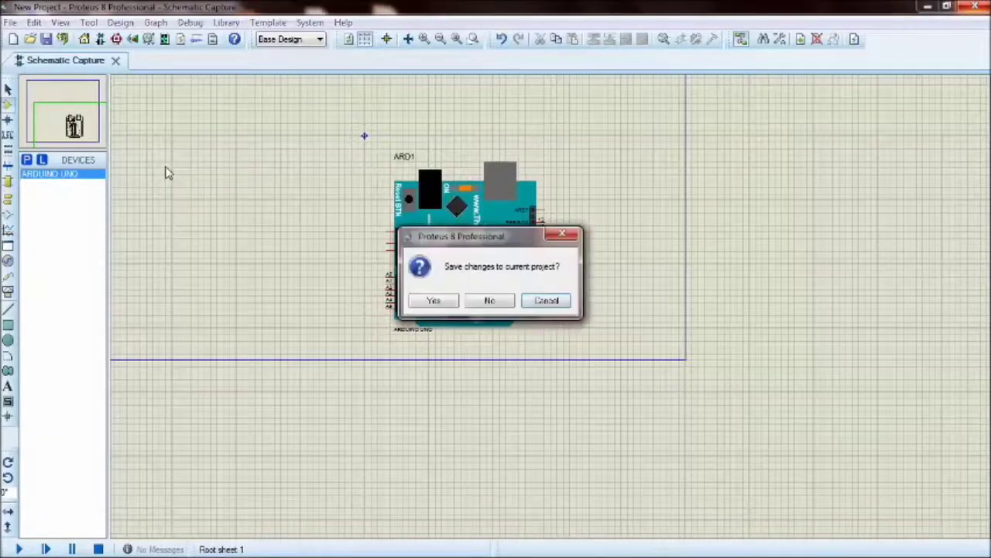
key("n")
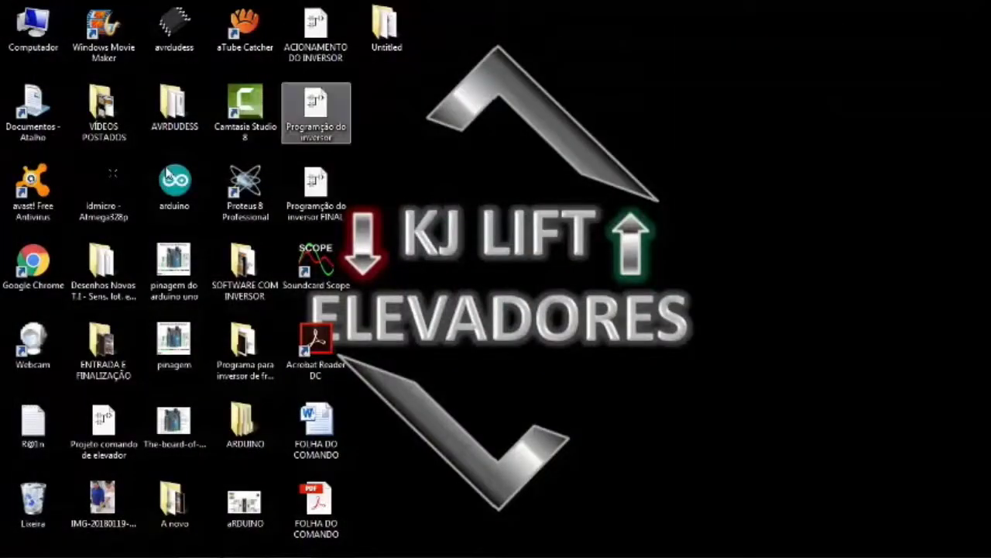
Close Camtasia Studio and switch to the YouTube channel page in Chrome
mouse_move(244, 545)
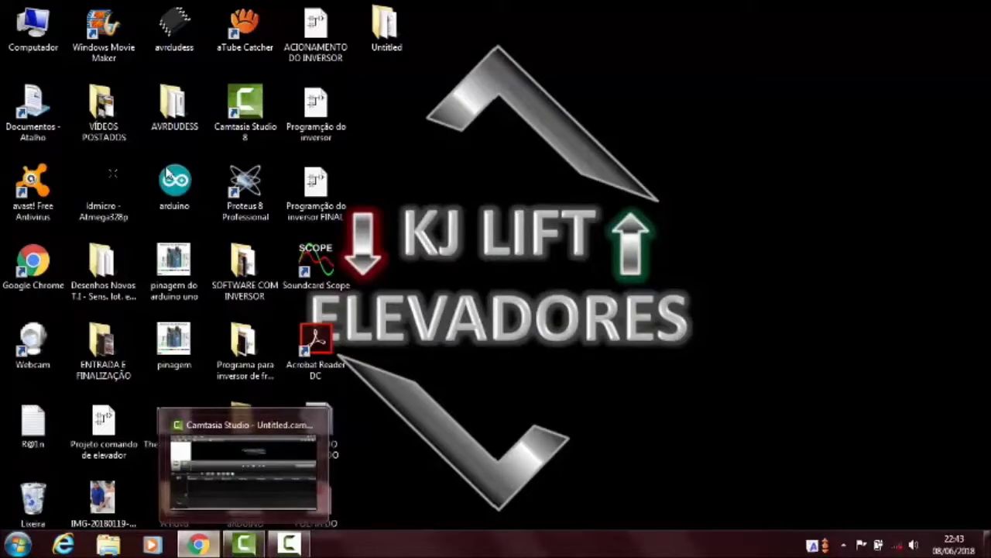
left_click(244, 544)
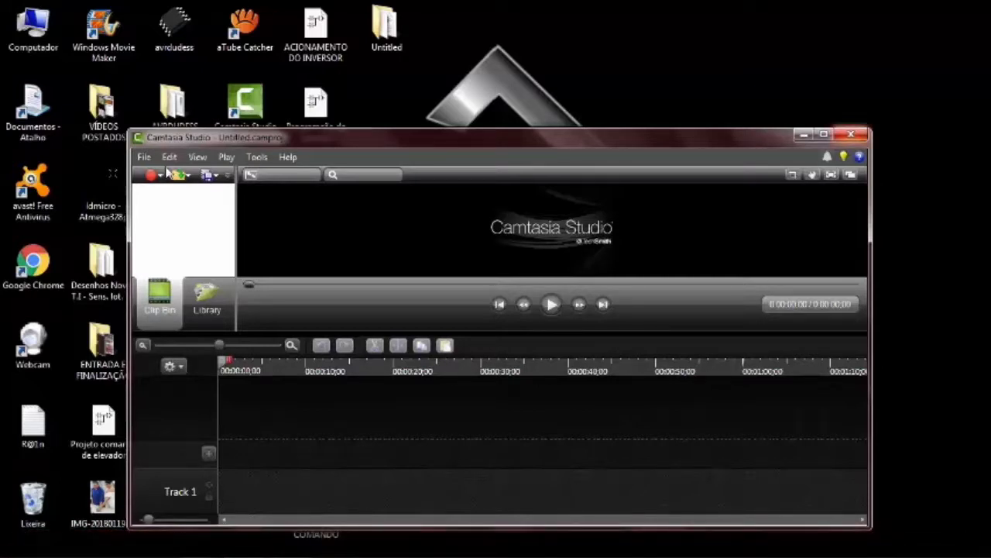
key("alt+F4")
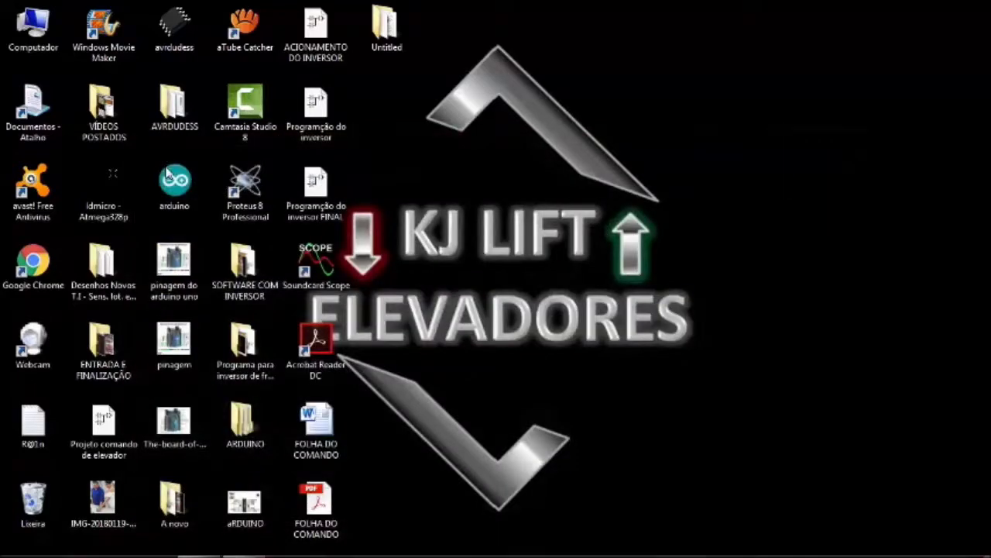
mouse_move(199, 545)
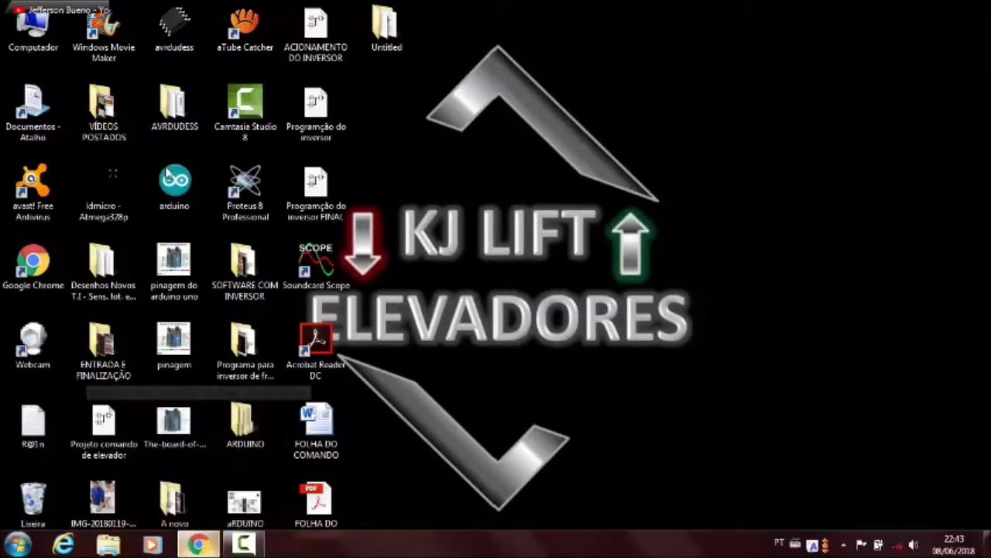
key("alt+Tab")
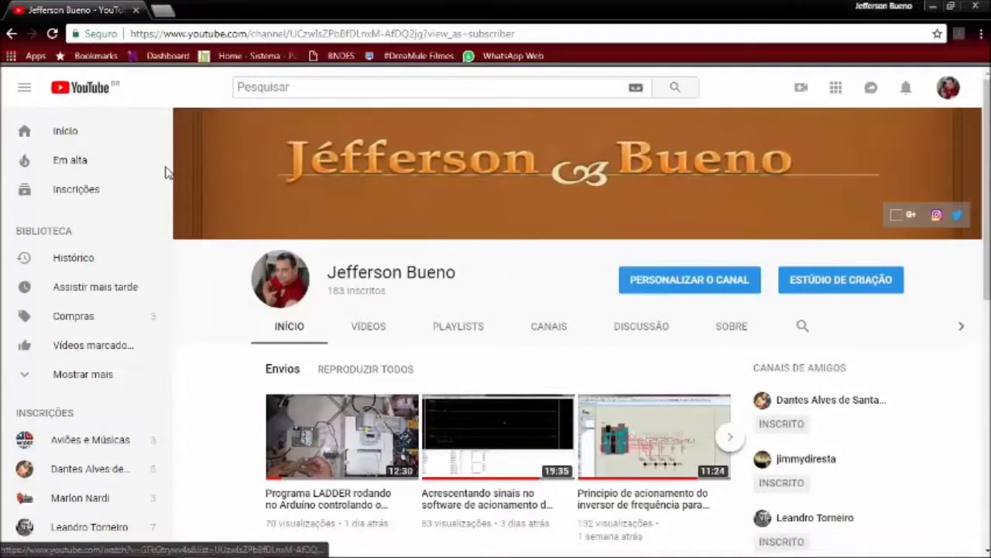